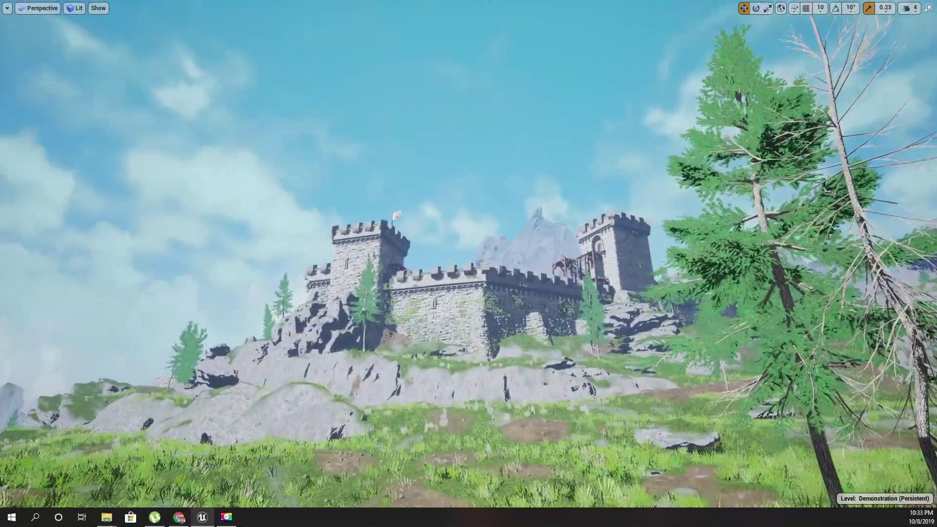
Look around the castle landscape from several angles and bring back the full editor layout around the viewport.
key("q")
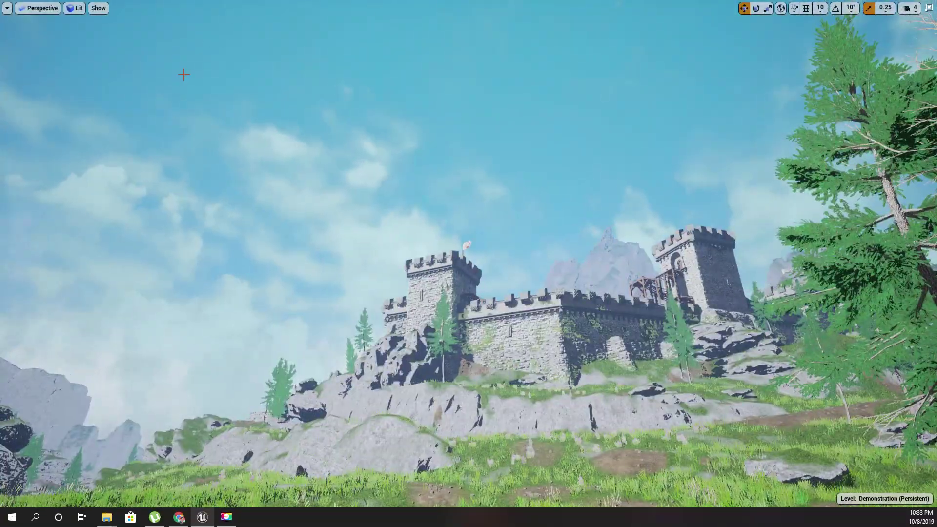
right_click_drag(228, 124, 217, 203)
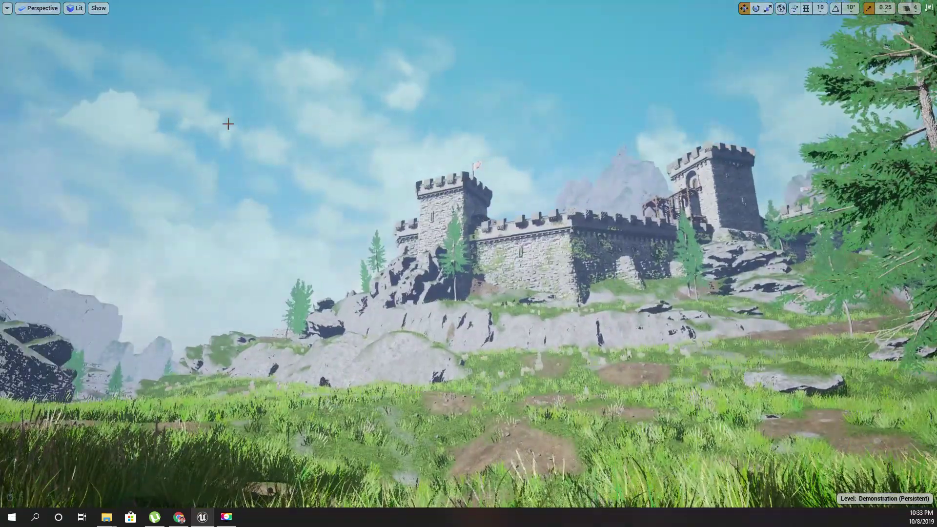
right_click_drag(348, 382, 359, 328)
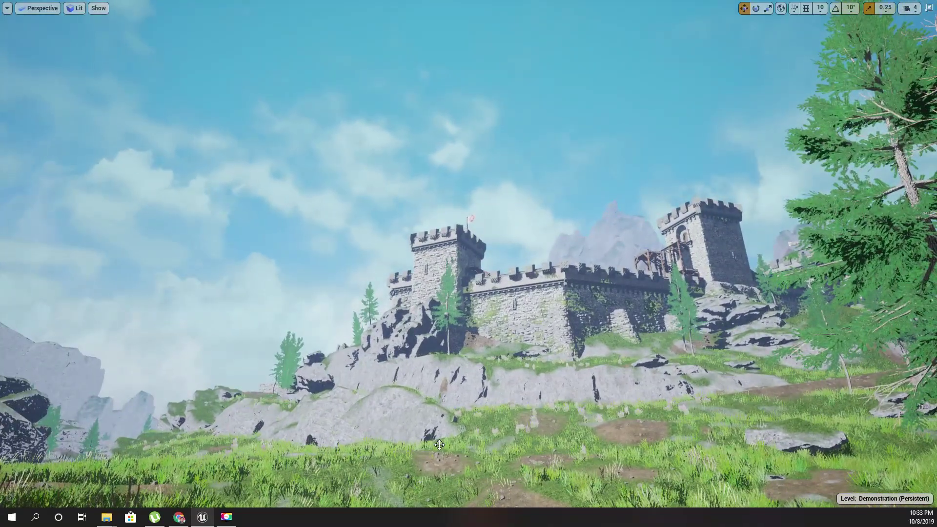
key("F11")
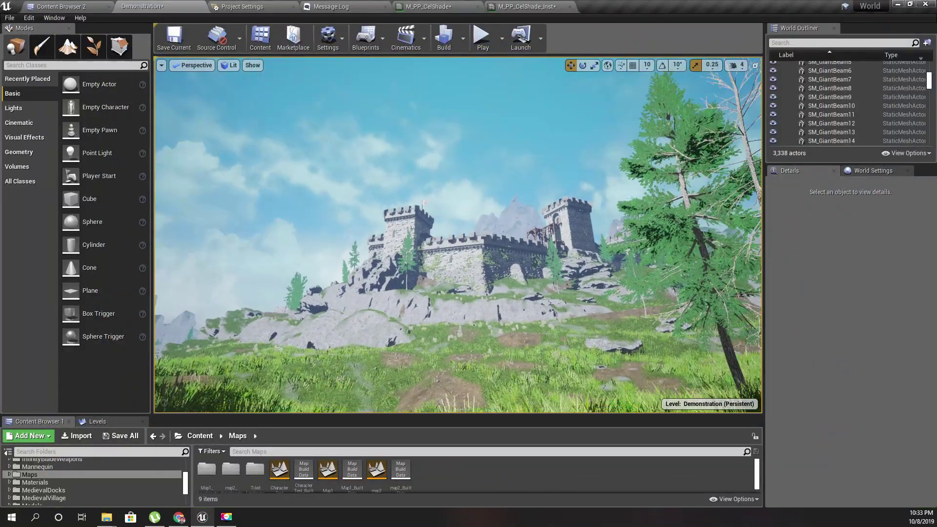
right_click_drag(526, 401, 468, 390)
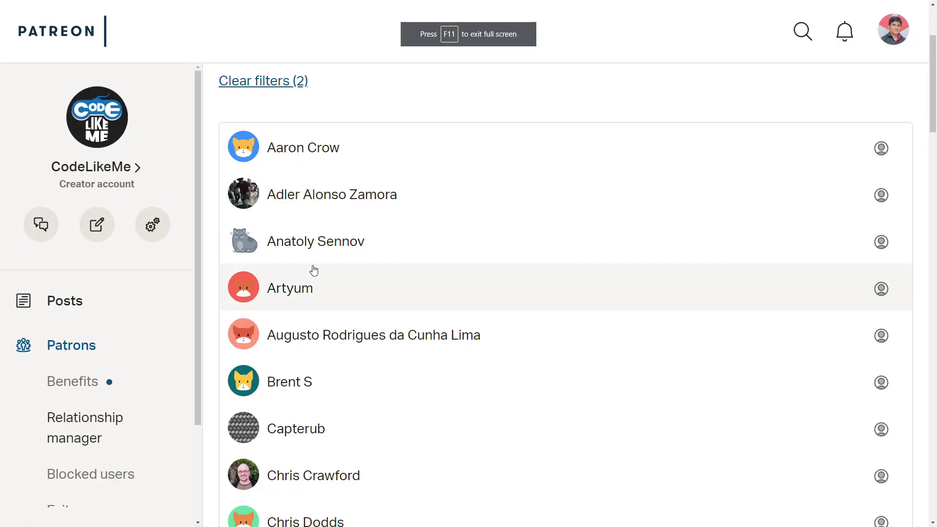
Switch to Patreon in the browser and go through both pages of the active patrons list.
scroll(342, 271, "down", 3)
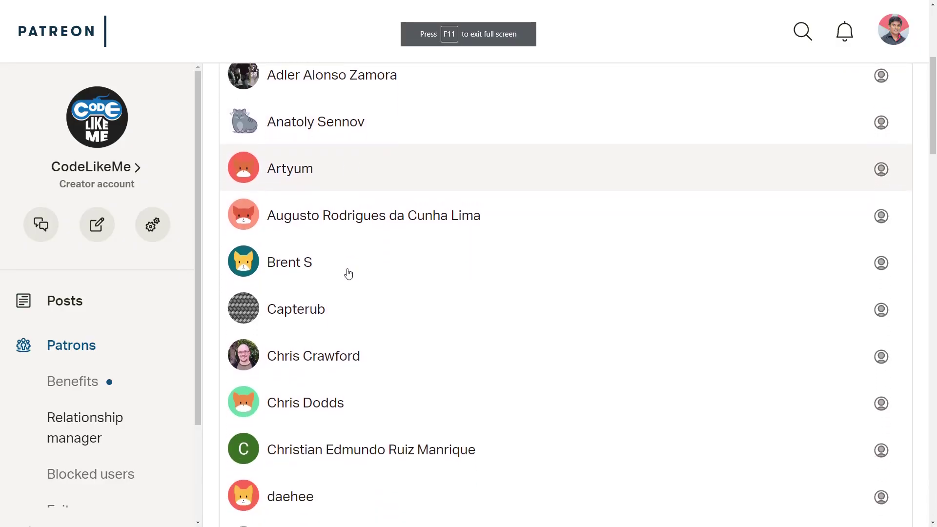
scroll(349, 272, "down", 18)
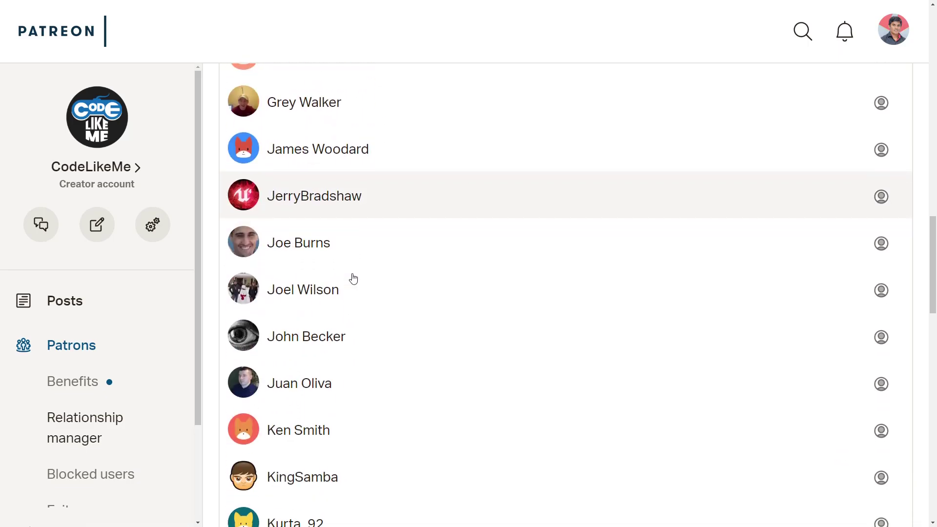
scroll(354, 279, "down", 20)
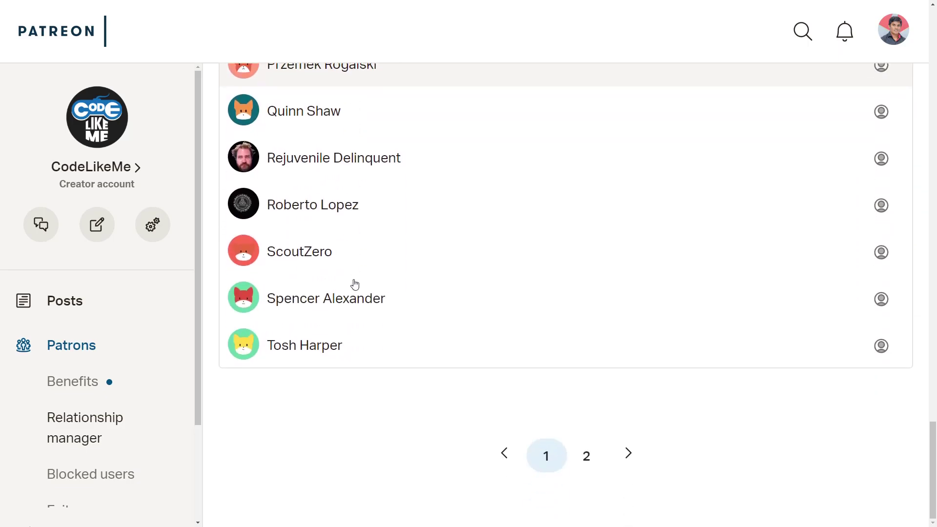
left_click(579, 455)
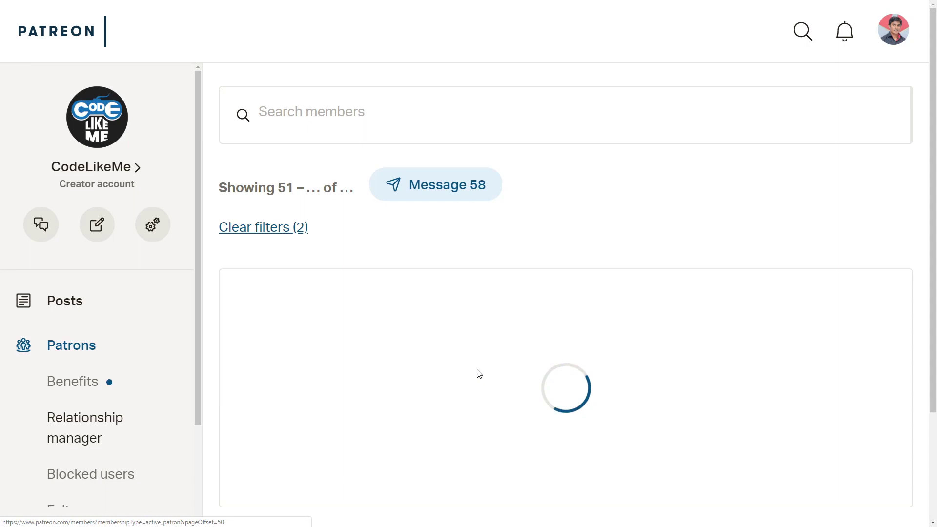
scroll(448, 359, "down", 3)
scroll(448, 359, "down", 3)
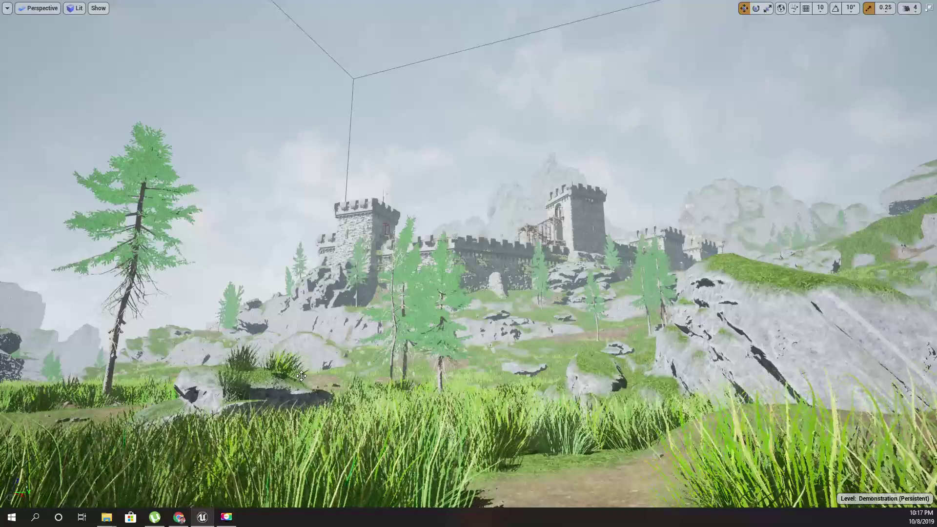
Switch to Unreal Editor, hide the viewport's helper graphics, look over the foggy castle scene and restore the normal editor layout.
key("g")
right_click_drag(301, 376, 330, 387)
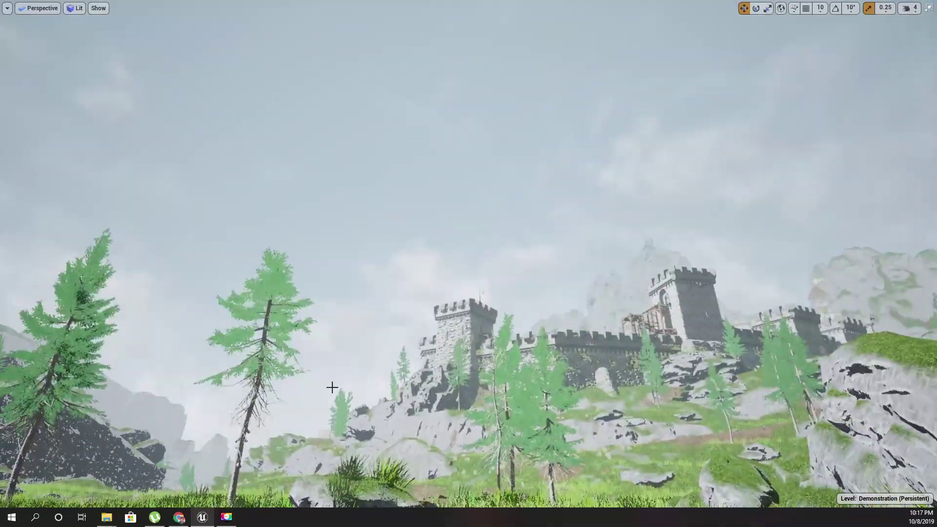
right_click_drag(404, 237, 352, 285)
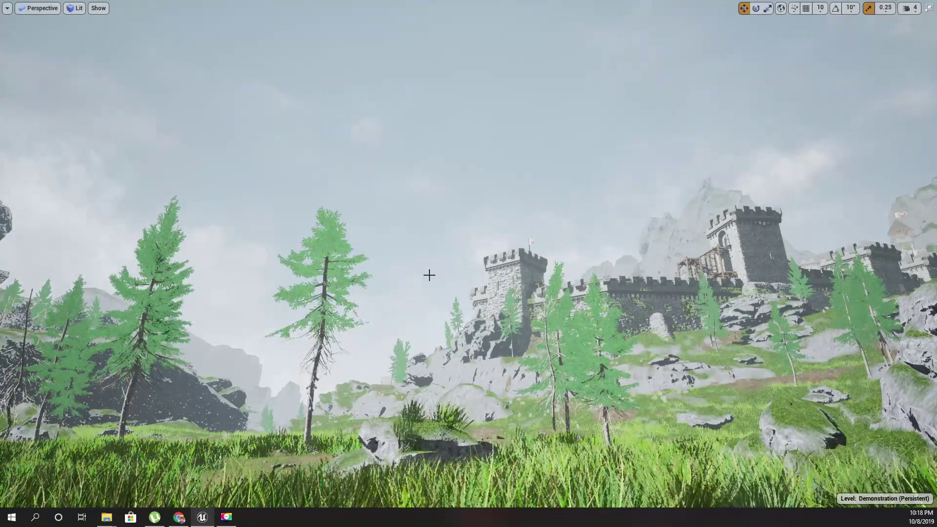
key("F11")
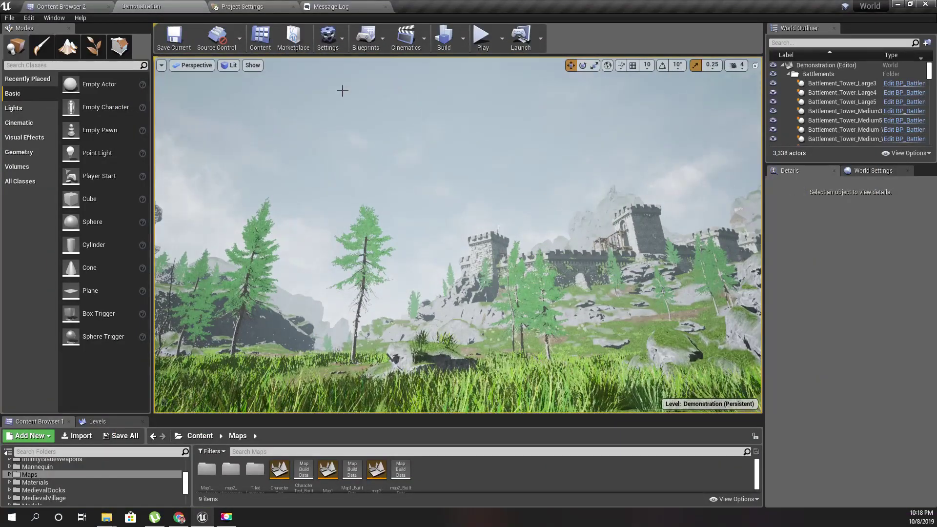
Open the M_PP_CelShade material from the PostProcessMaterials folder inside Materials.
left_click(65, 8)
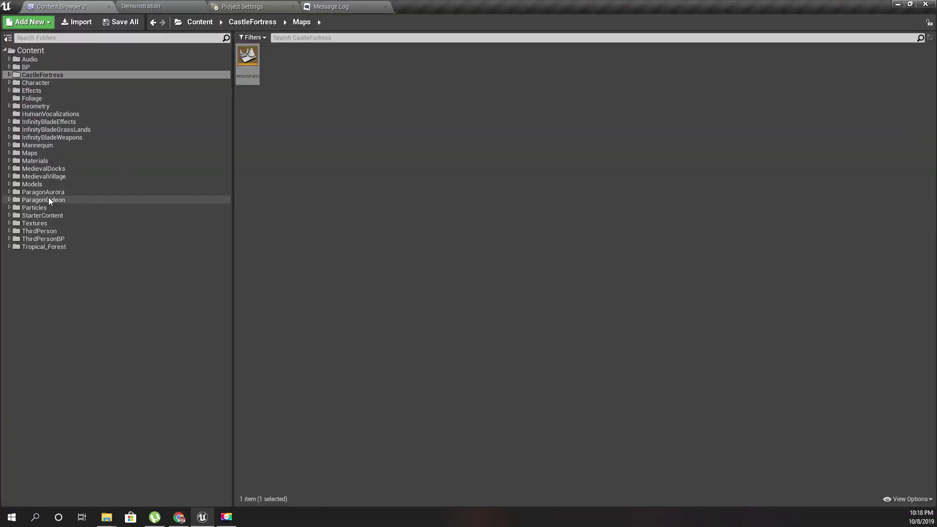
left_click(61, 161)
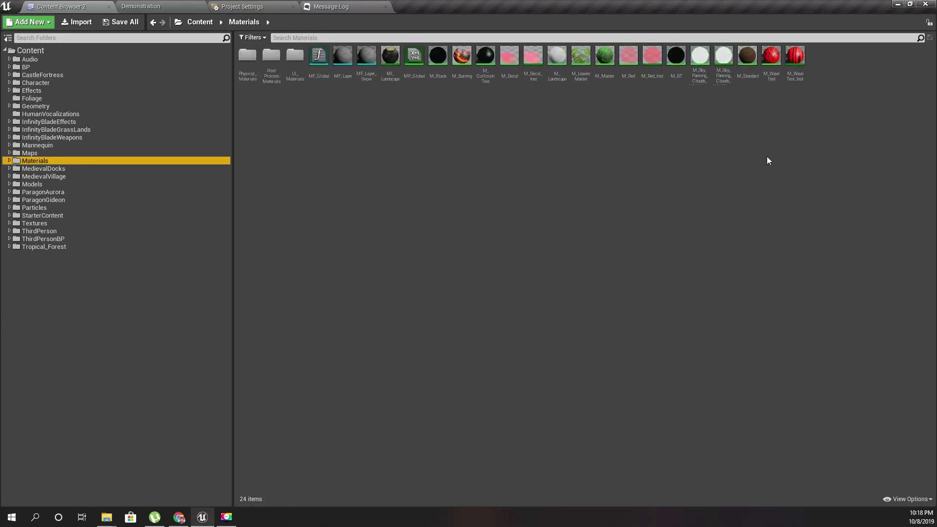
left_click(274, 57)
double_click(274, 57)
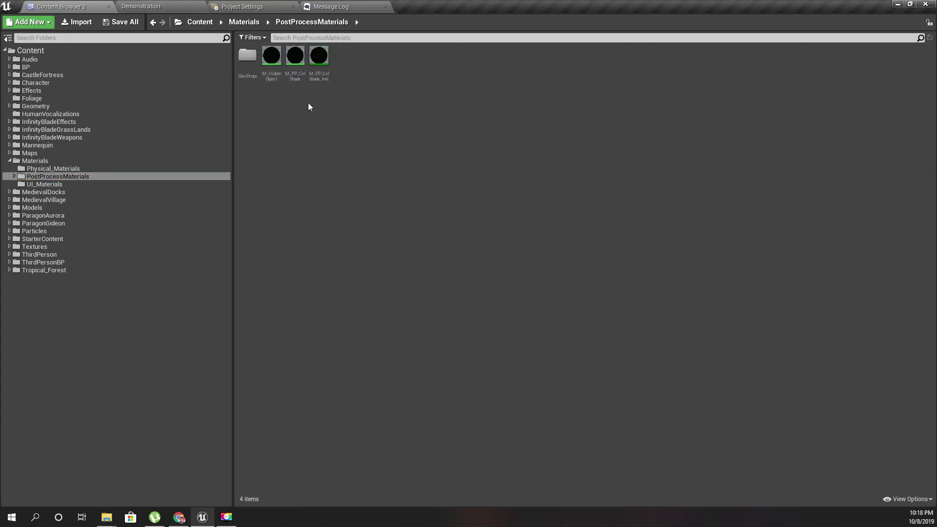
left_click(296, 77)
double_click(296, 77)
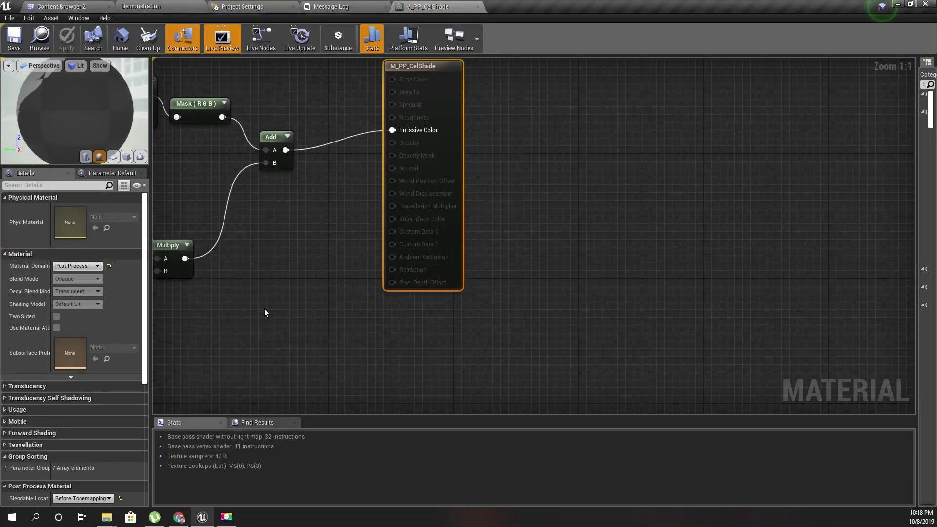
Examine the Fog Color parameter against the fog in the Demonstration level, and shift its node slightly down and away from the Multiply node.
right_click_drag(266, 312, 552, 302)
scroll(518, 275, "down", 2)
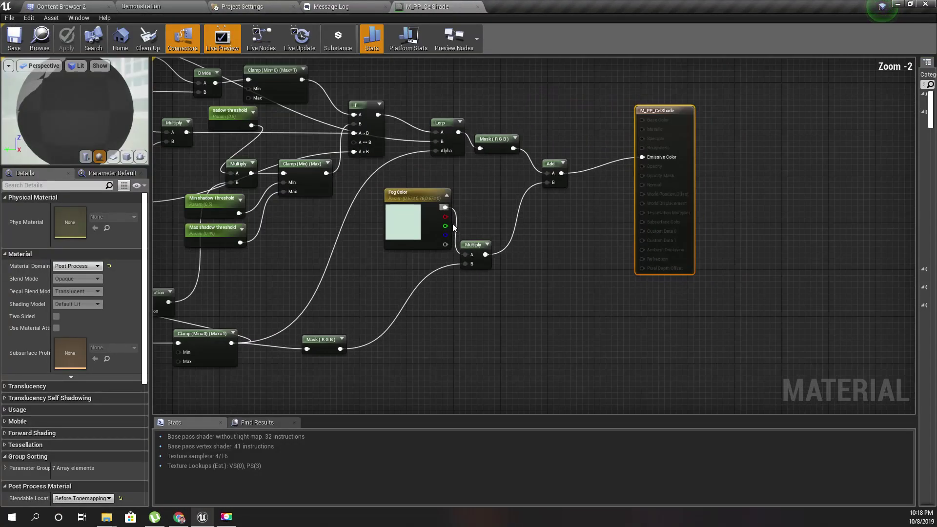
left_click(372, 210)
scroll(369, 240, "up", 2)
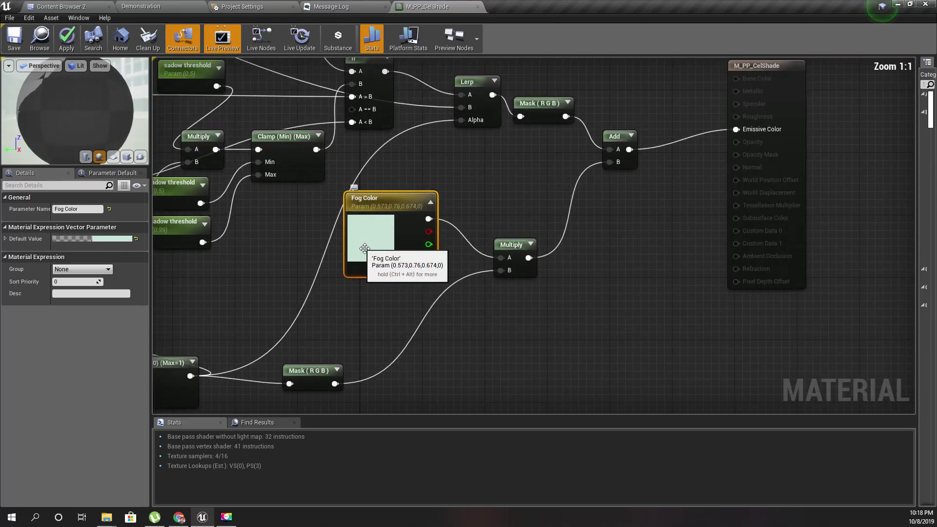
right_click_drag(266, 167, 261, 190)
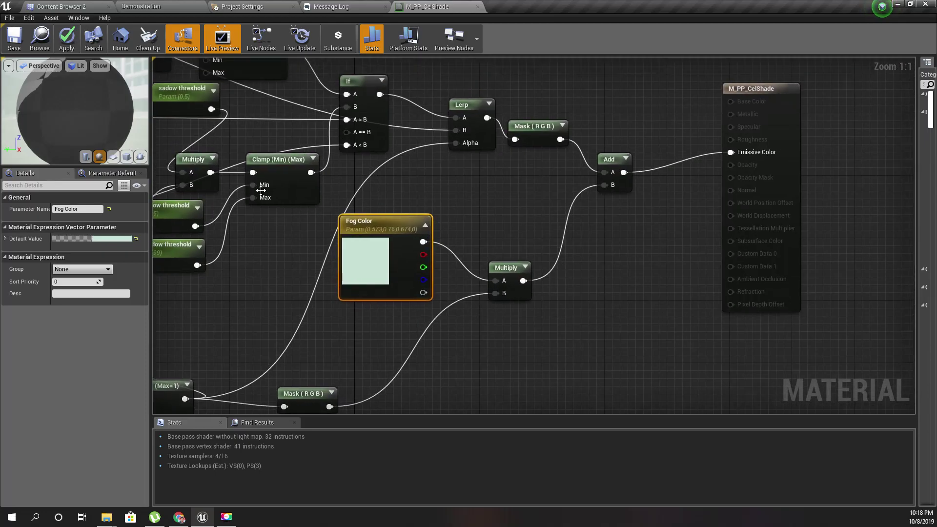
left_click(189, 8)
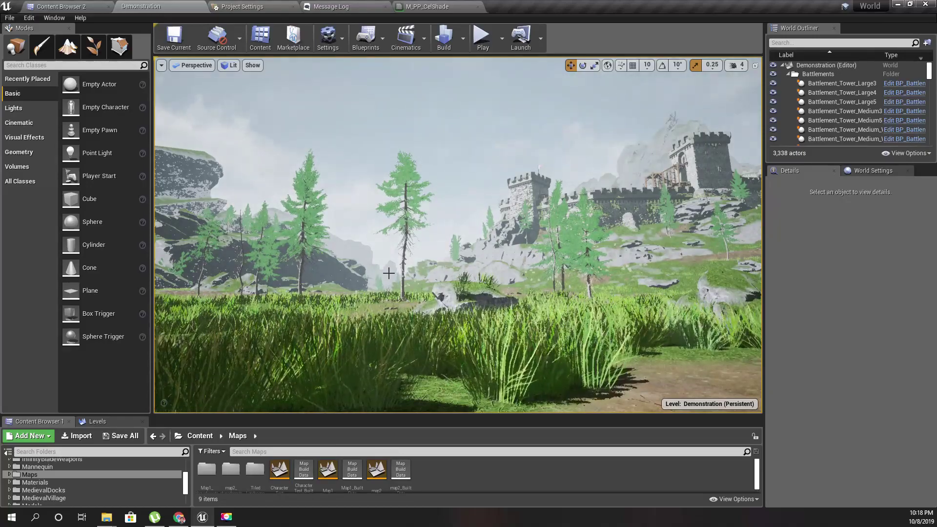
left_click(426, 6)
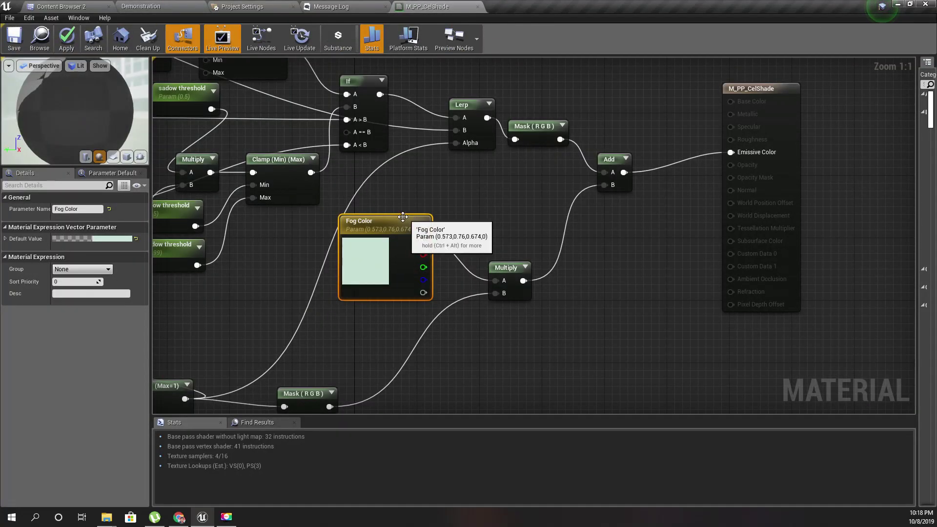
left_click_drag(403, 216, 388, 232)
Inspect the sky and distant fog in the Demonstration level, and move the Fog Color node farther from its Multiply node.
left_click(141, 6)
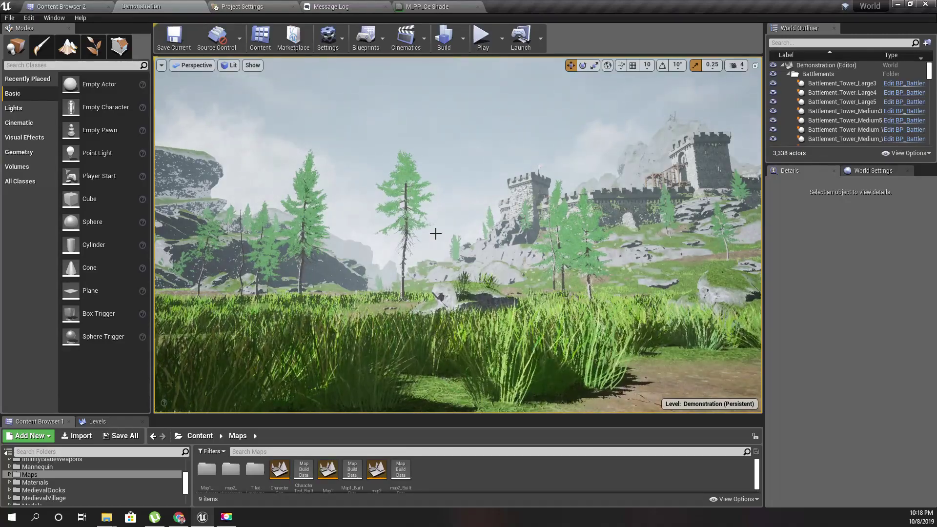
left_click(427, 7)
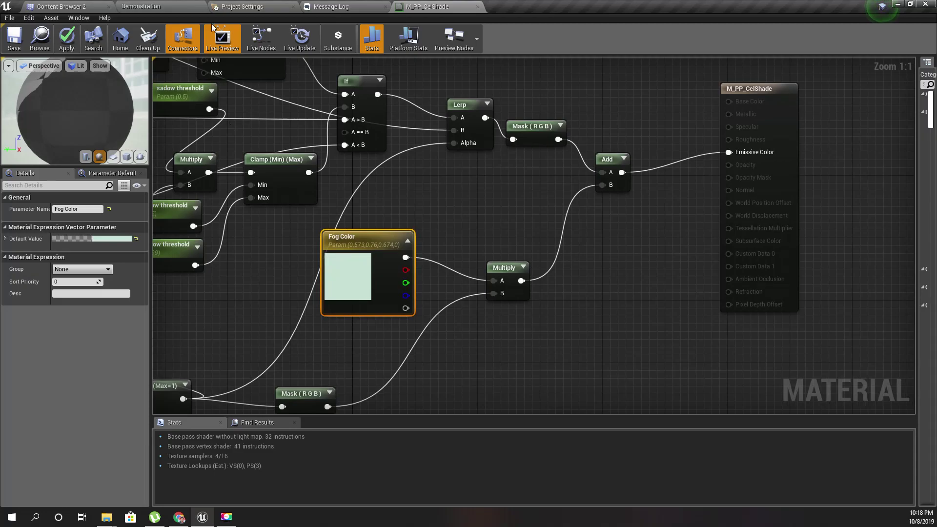
left_click(172, 6)
right_click_drag(409, 164, 428, 134)
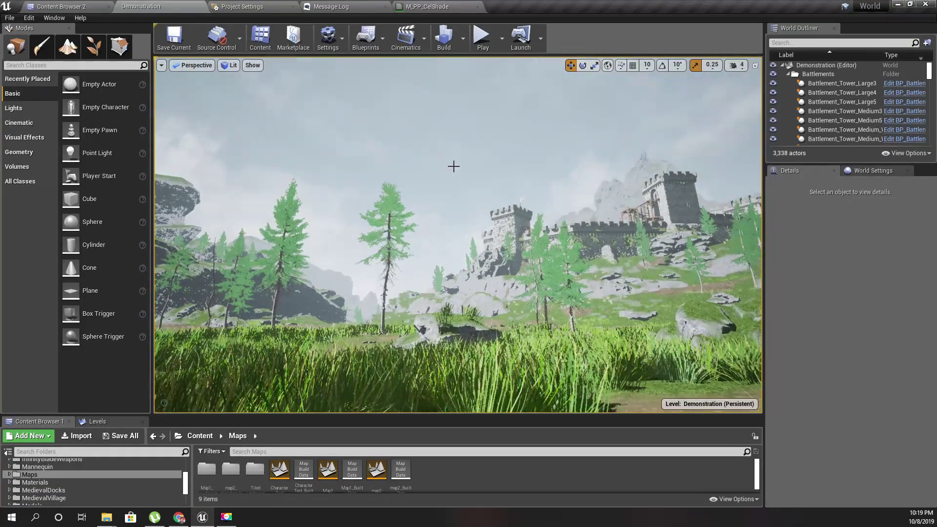
right_click_drag(421, 248, 410, 266)
right_click_drag(433, 182, 435, 180)
left_click(455, 7)
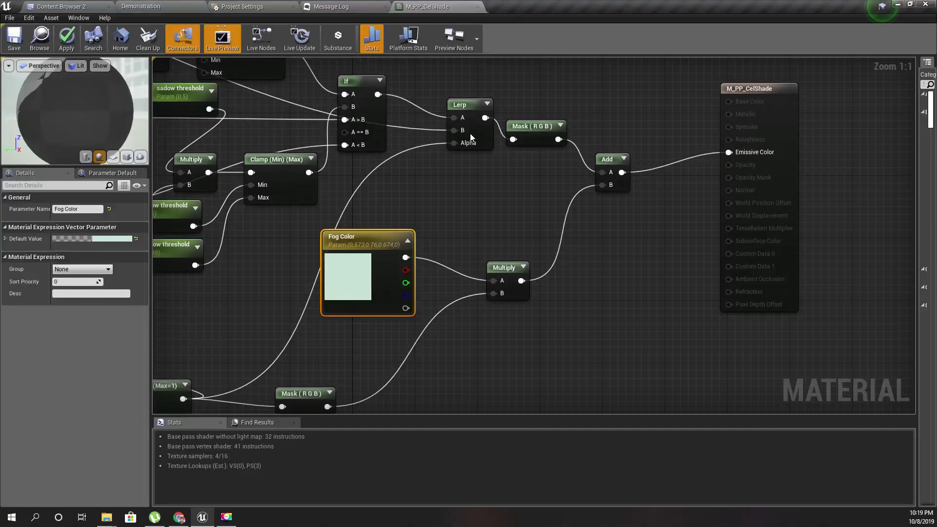
left_click_drag(376, 297, 345, 313)
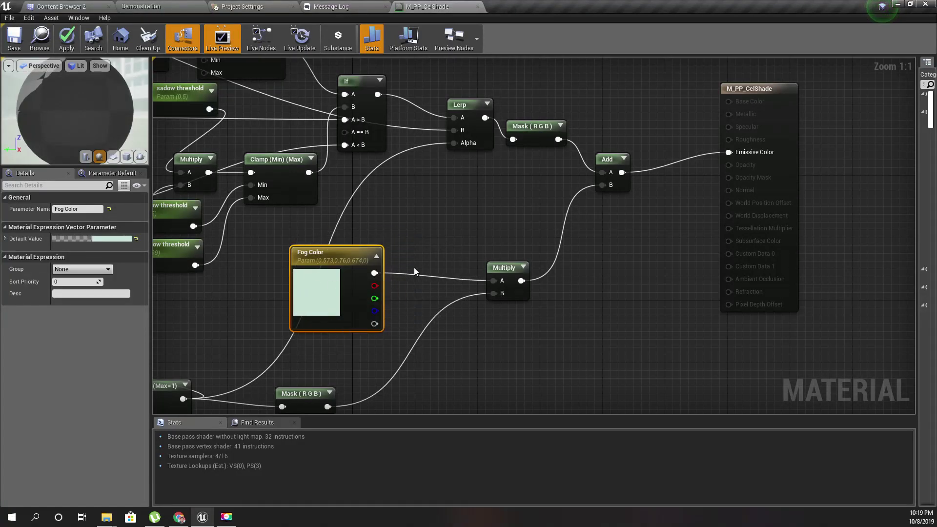
Check the level's distant fog again and move the Mask (R G B) node up closer to the Fog Color node.
left_click(141, 7)
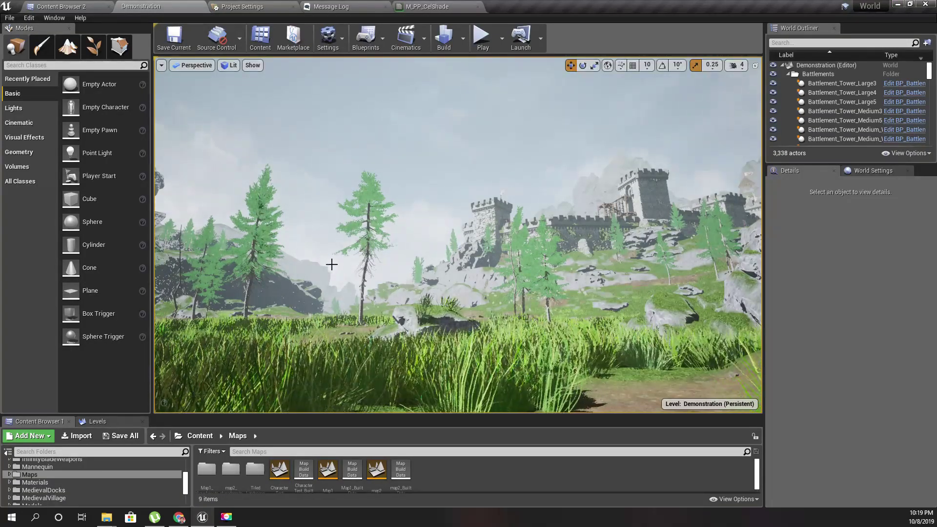
right_click_drag(517, 299, 488, 302)
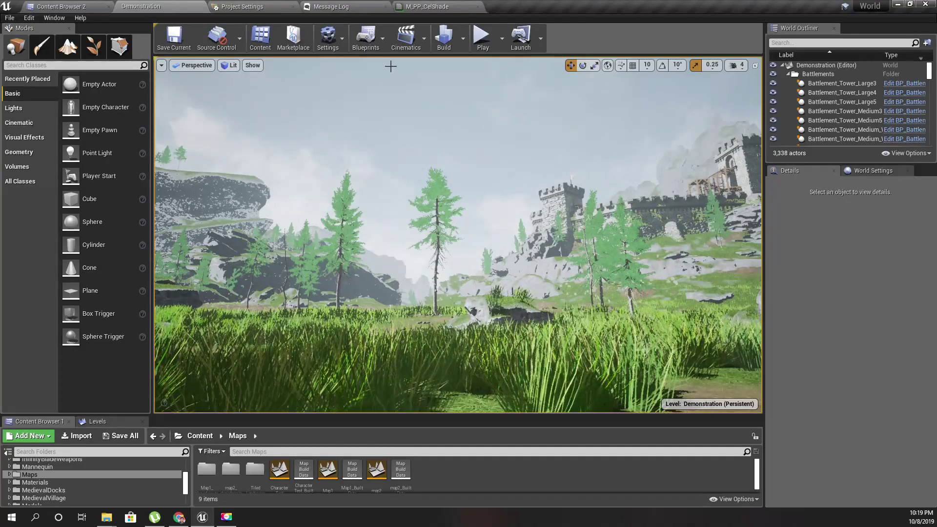
left_click(439, 6)
right_click_drag(631, 287, 636, 238)
left_click_drag(305, 356, 306, 331)
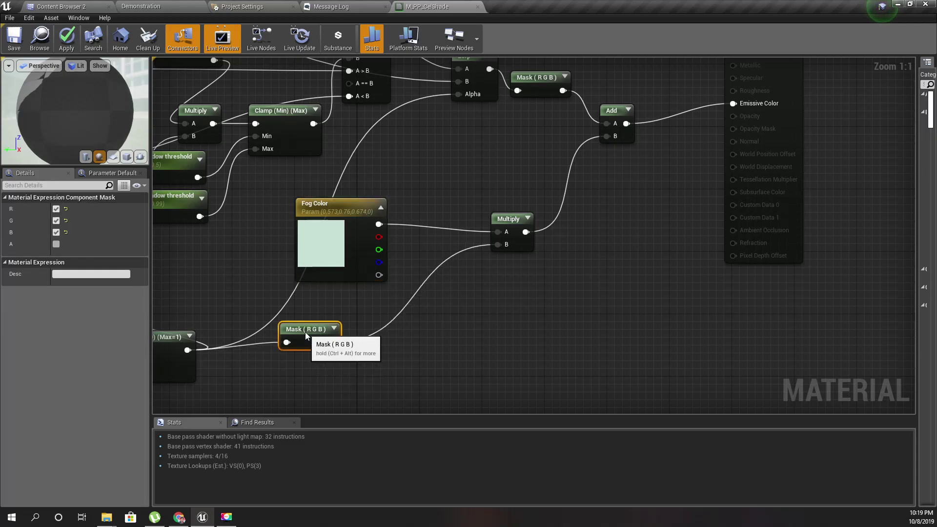
Examine the depth chain from SceneTexture:SceneDepth through Divide and Clamp to the Fog Color Multiply and the Emissive Color output.
right_click_drag(509, 310, 526, 290)
scroll(526, 290, "down", 3)
right_click_drag(355, 347, 409, 323)
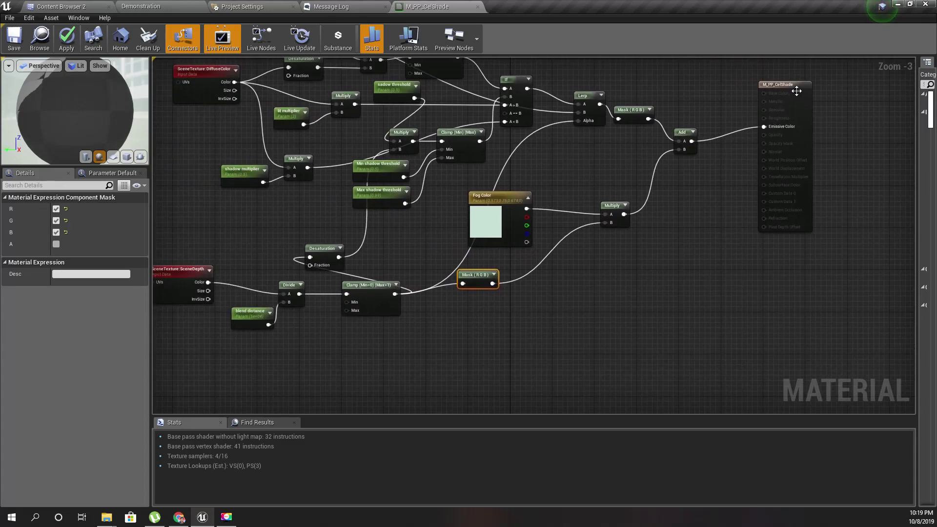
scroll(501, 314, "up", 2)
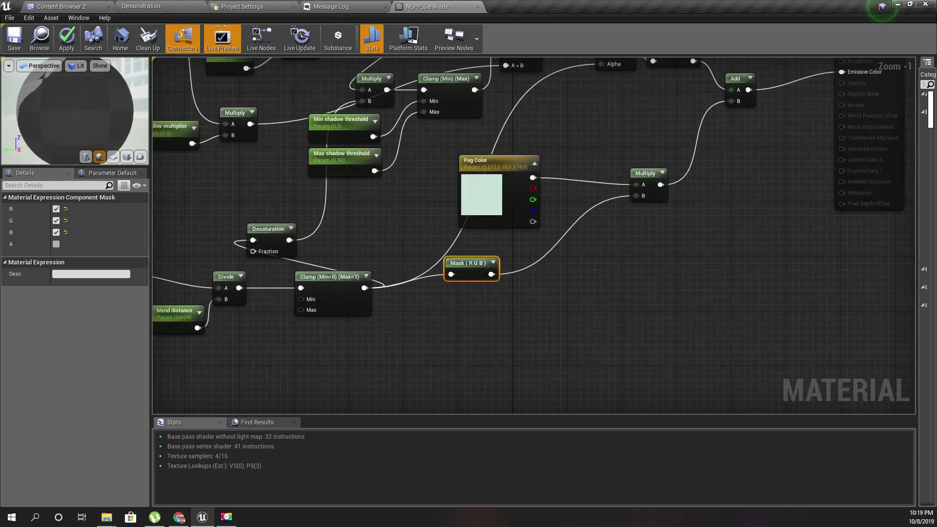
right_click_drag(462, 340, 577, 347)
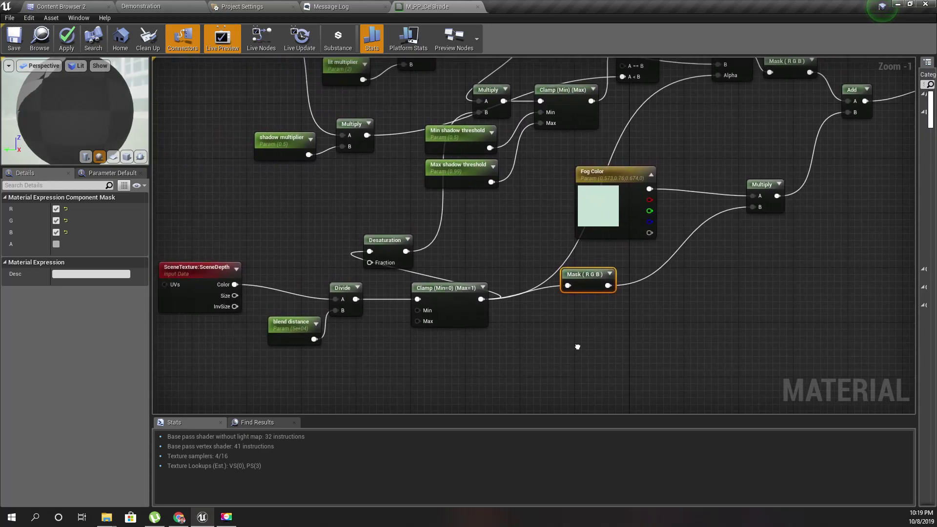
right_click_drag(362, 376, 355, 342)
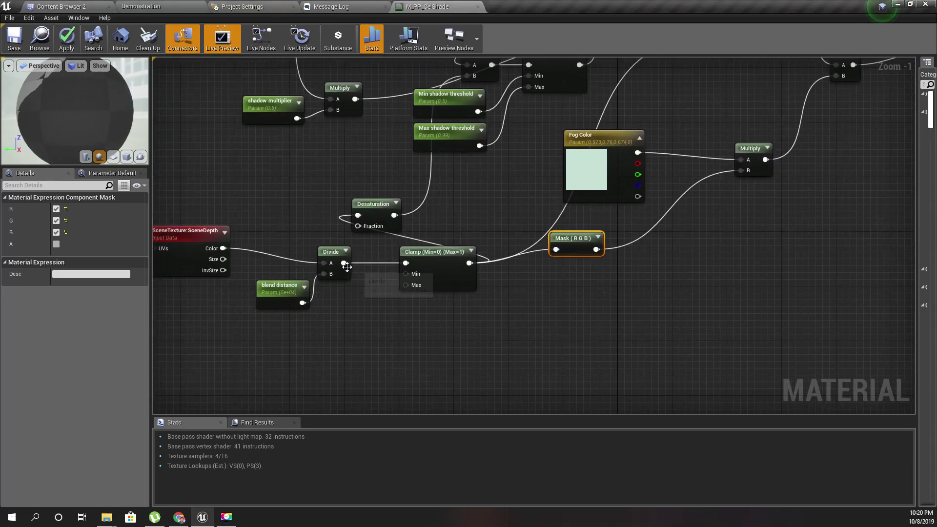
left_click_drag(345, 263, 661, 290)
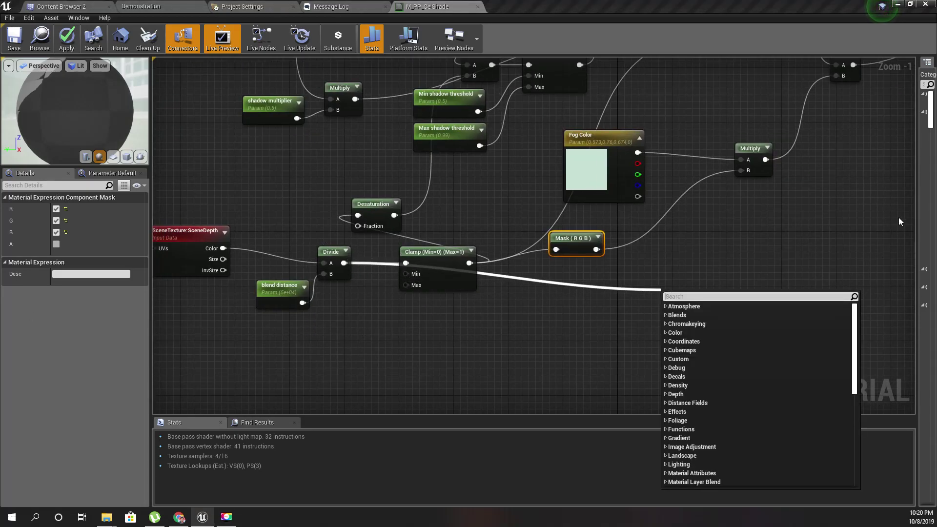
right_click_drag(900, 222, 632, 285)
right_click_drag(842, 220, 782, 274)
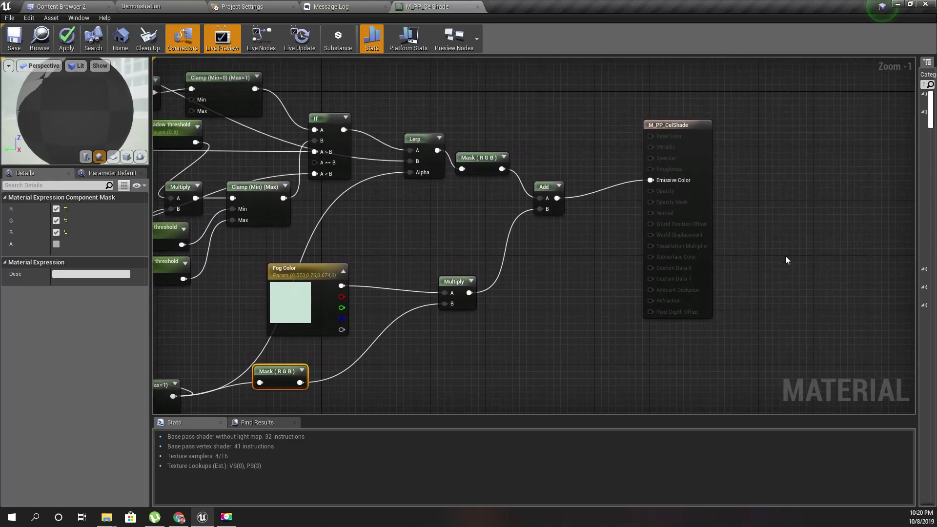
Move the M_PP_CelShade output node farther from the Add node and insert an If node between Add and Emissive Color.
left_click_drag(713, 150, 771, 164)
right_click_drag(562, 349, 497, 325)
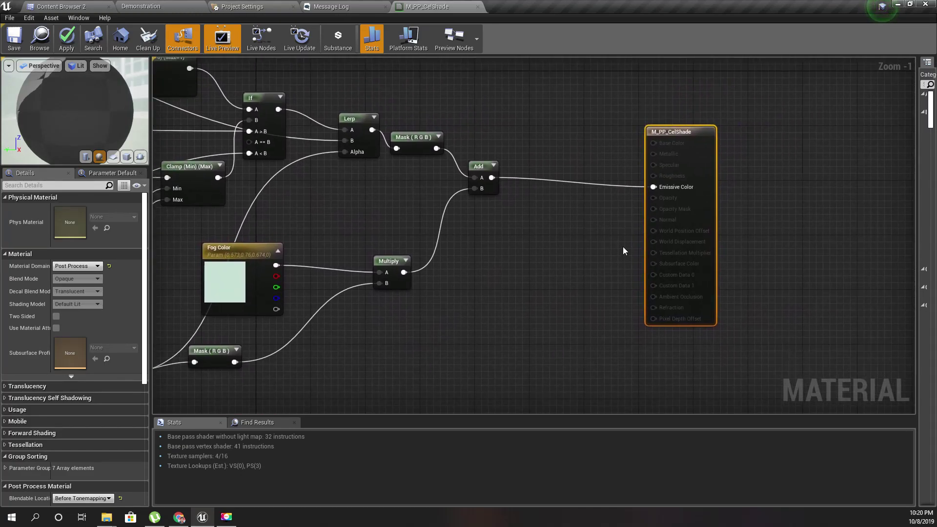
left_click_drag(491, 177, 547, 272)
type("if")
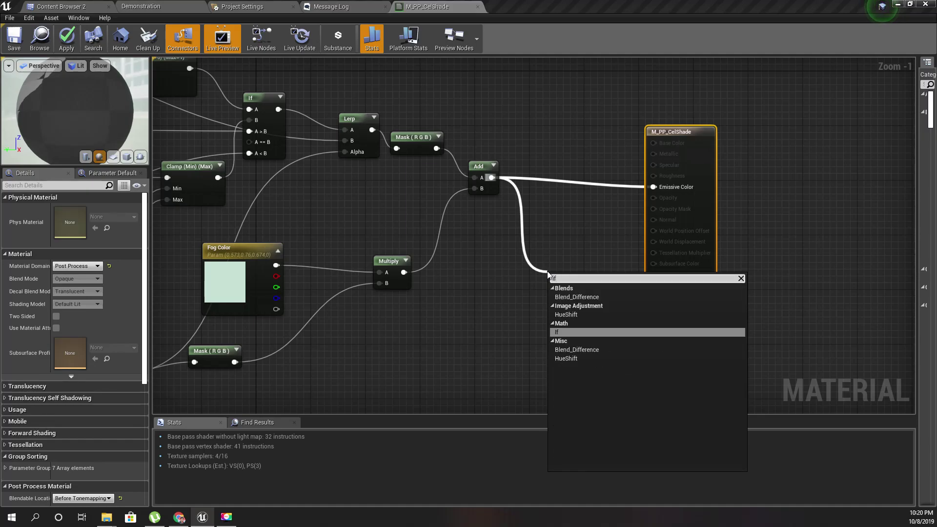
key("Return")
left_click_drag(584, 289, 663, 186)
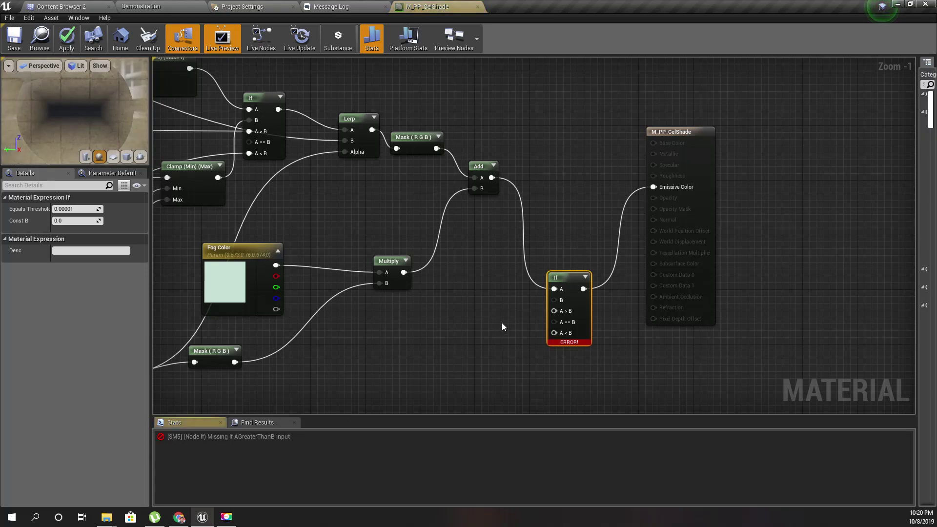
Break the Add node's link to the new If node's A input and connect the SceneDepth Color output there instead.
right_click_drag(502, 323, 647, 290)
right_click(696, 256)
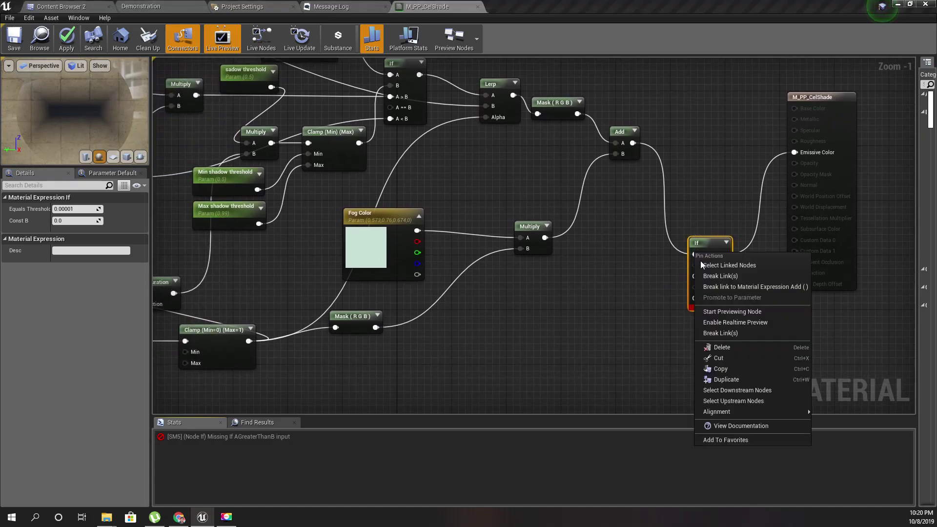
left_click(707, 276)
right_click_drag(488, 345, 717, 304)
left_click_drag(230, 285, 604, 214)
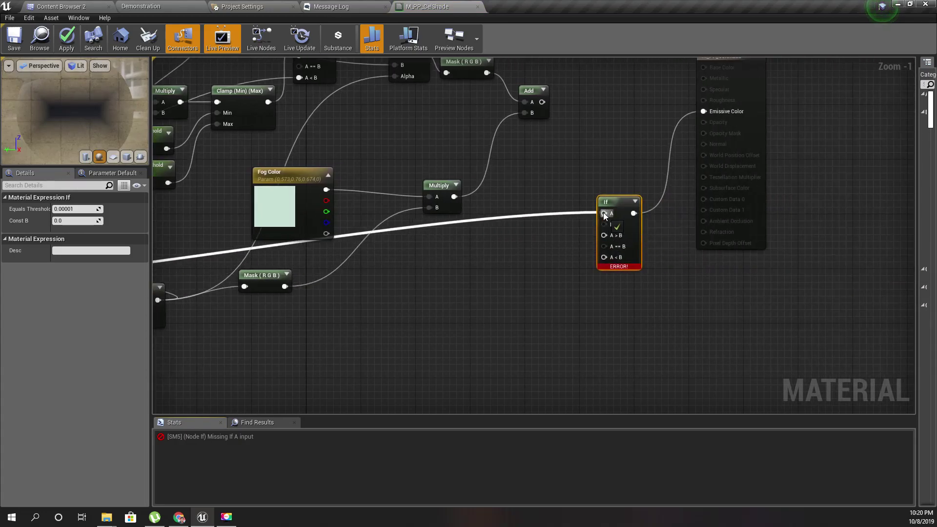
Promote the new If node's B input to a parameter named "fog cutoff distance" and place it below and beside the If node.
right_click(604, 224)
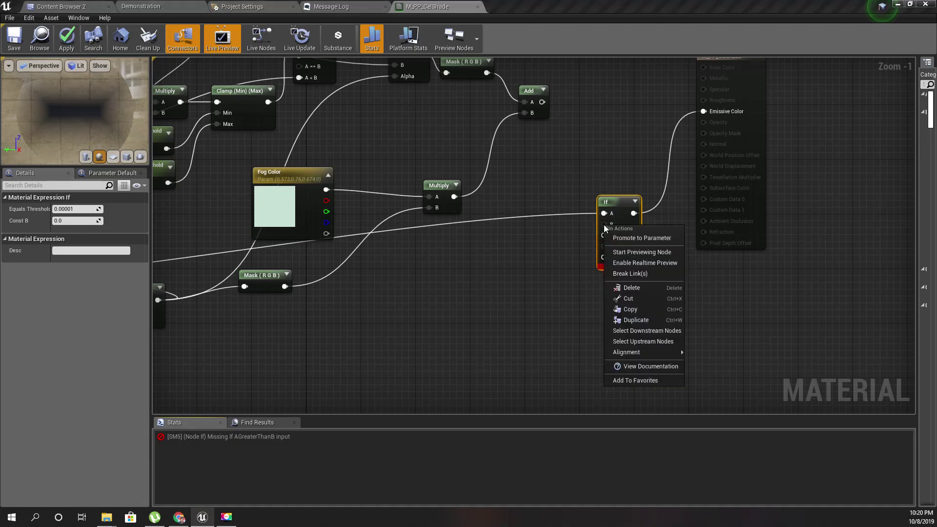
left_click(633, 241)
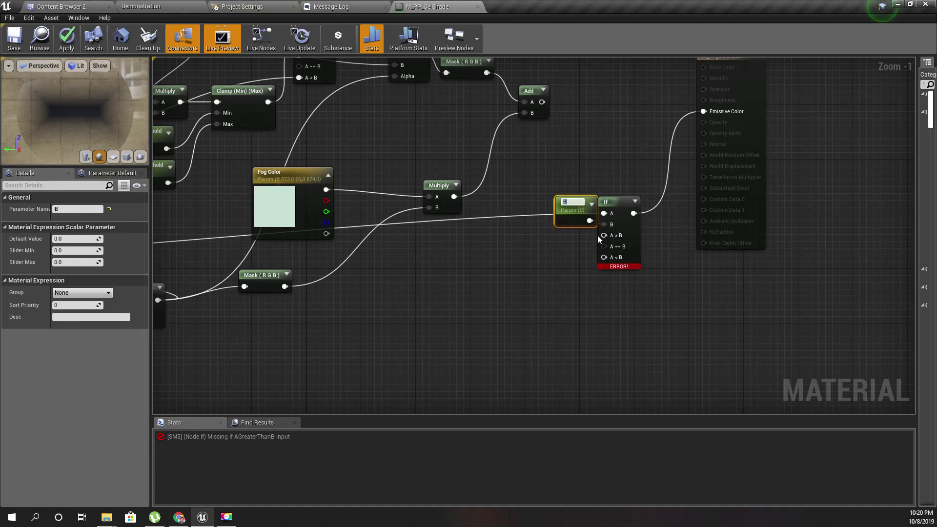
type("fog cutoff distance")
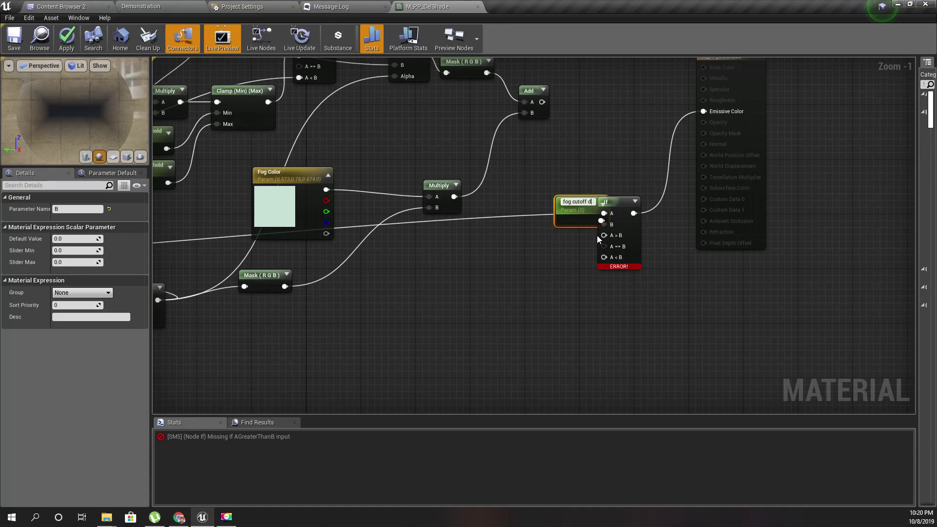
key("Return")
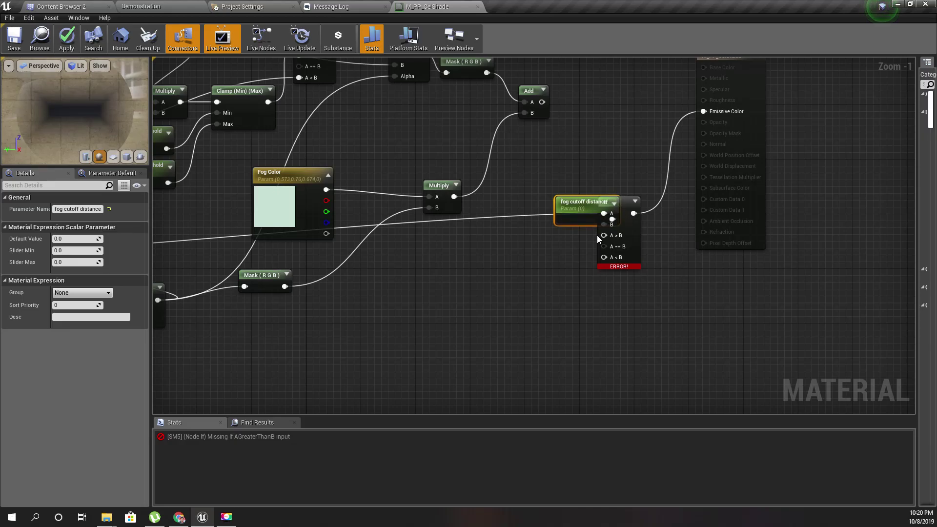
left_click_drag(585, 212, 520, 312)
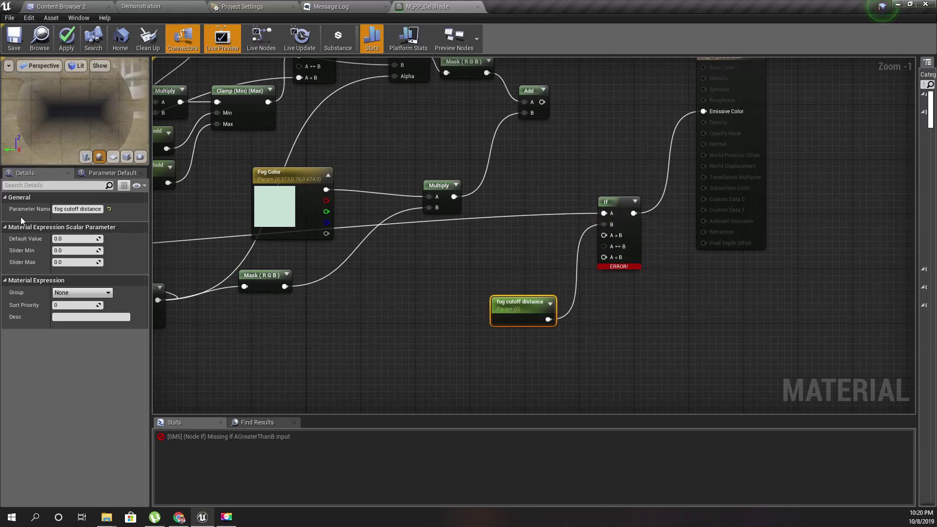
Set the fog cutoff distance parameter's default value to 50000 and shift its node slightly up and away from the If node.
left_click(78, 238)
type("50000")
key("Return")
left_click_drag(527, 301, 501, 280)
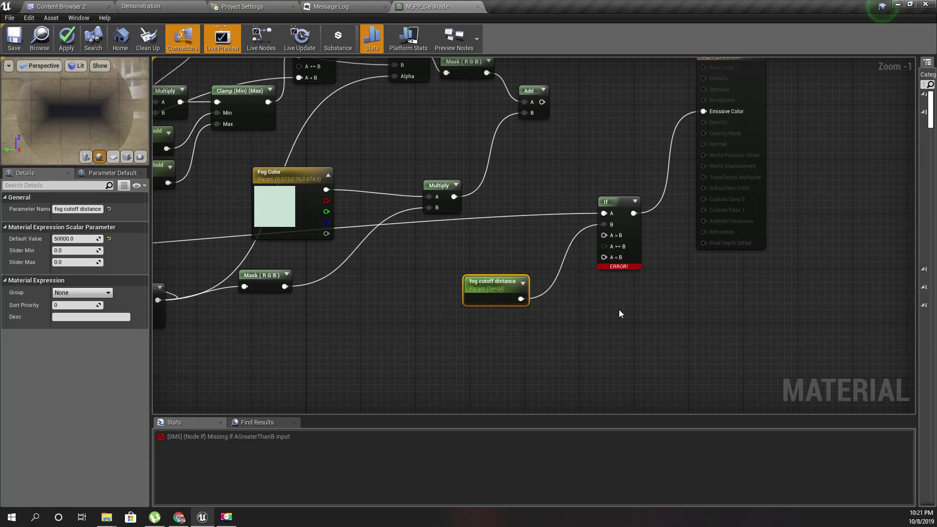
Connect the PostProcessInput0 Color output to the new If node's A > B input and the Add result to its A < B input.
right_click_drag(618, 309, 651, 369)
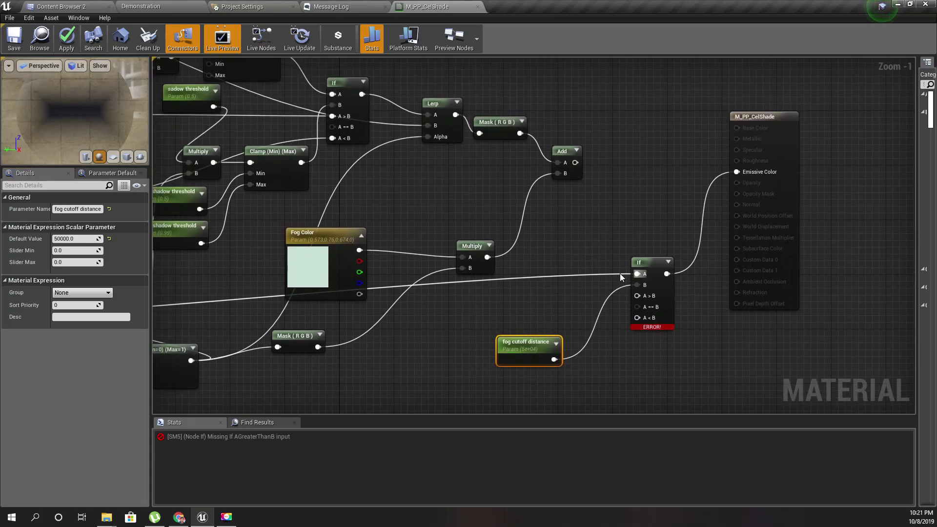
right_click_drag(572, 198, 663, 257)
scroll(658, 254, "down", 2)
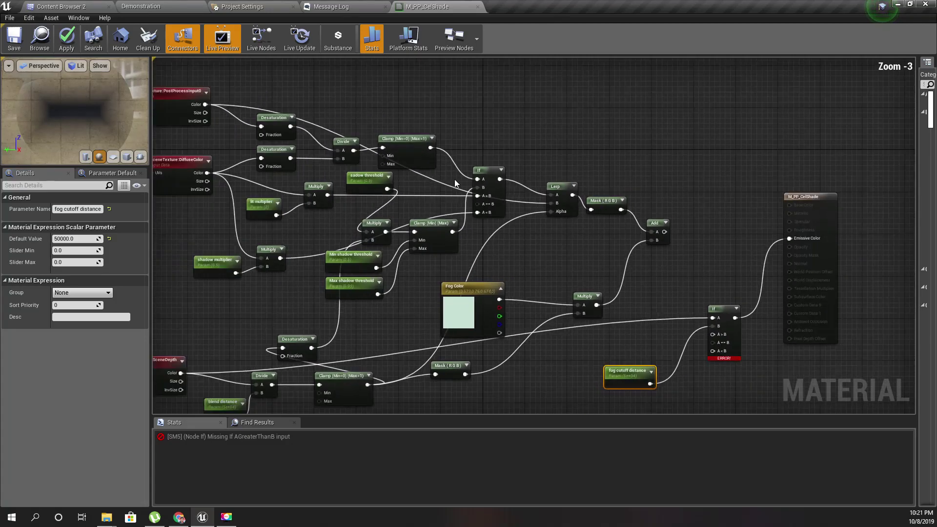
right_click_drag(422, 182, 438, 218)
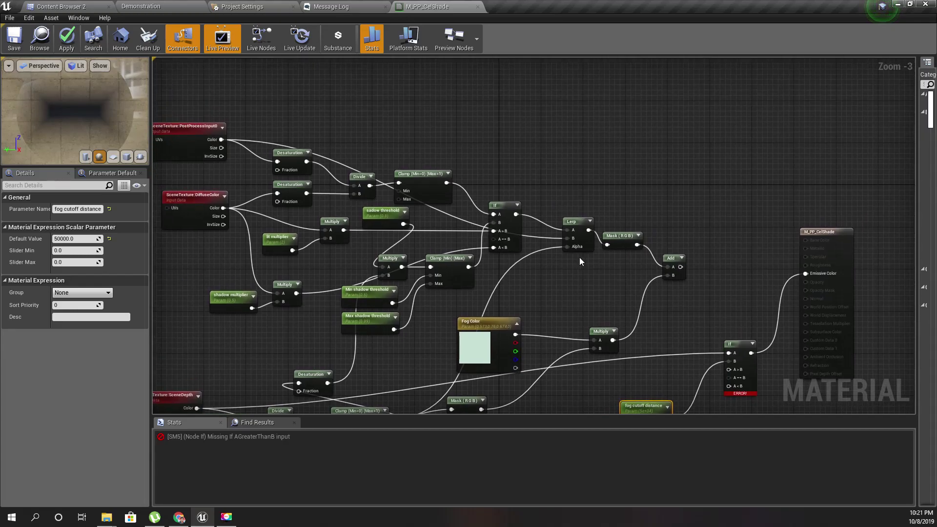
mouse_move(565, 297)
right_mouse_down()
mouse_move(548, 292)
mouse_move(566, 296)
right_mouse_up()
left_click_drag(222, 138, 687, 372)
left_click_drag(735, 382, 735, 369)
right_click_drag(710, 403, 698, 378)
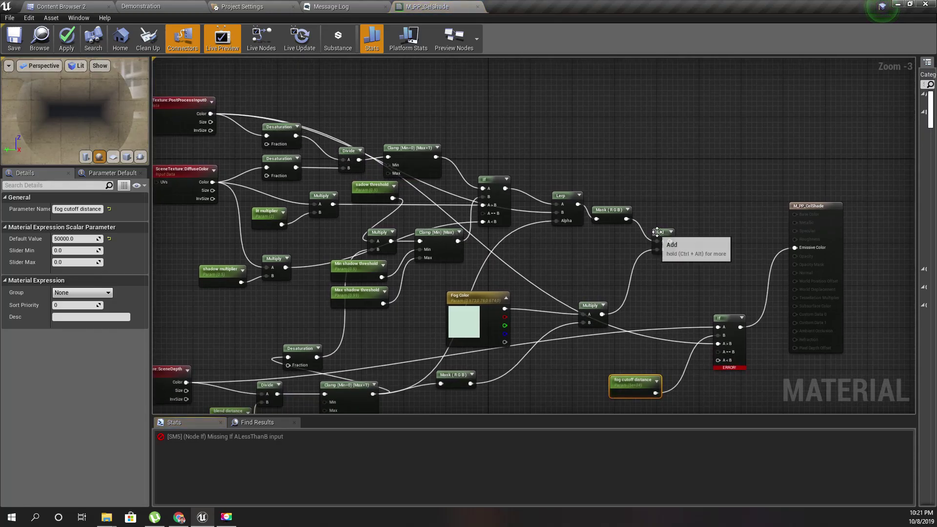
left_click_drag(669, 241, 718, 360)
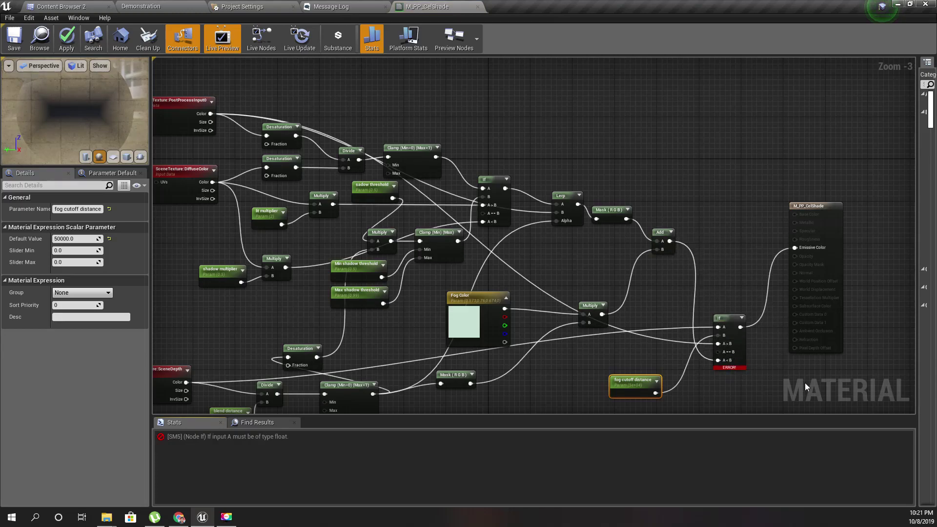
Add a Desaturation node fed by the SceneDepth Color output and connect its result to the new If node's A input.
right_click_drag(775, 367, 670, 318)
scroll(531, 323, "up", 3)
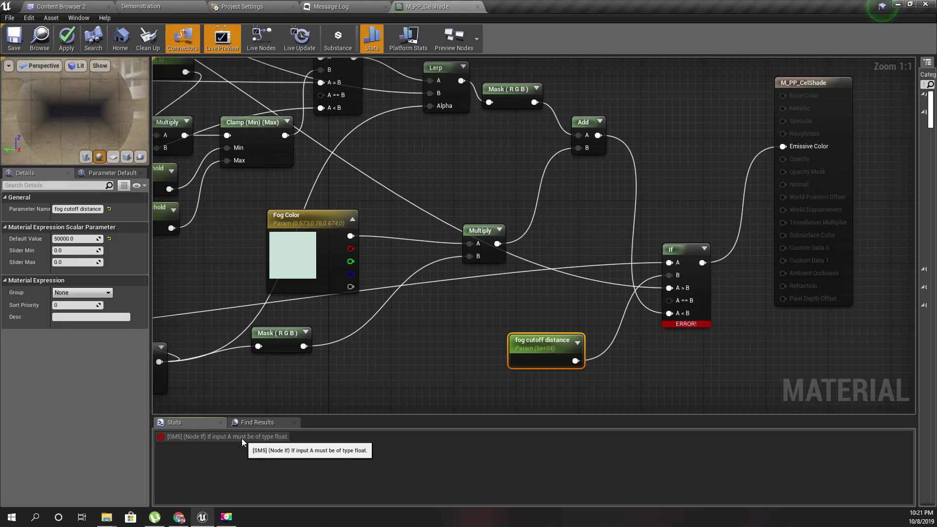
right_click_drag(391, 344, 857, 247)
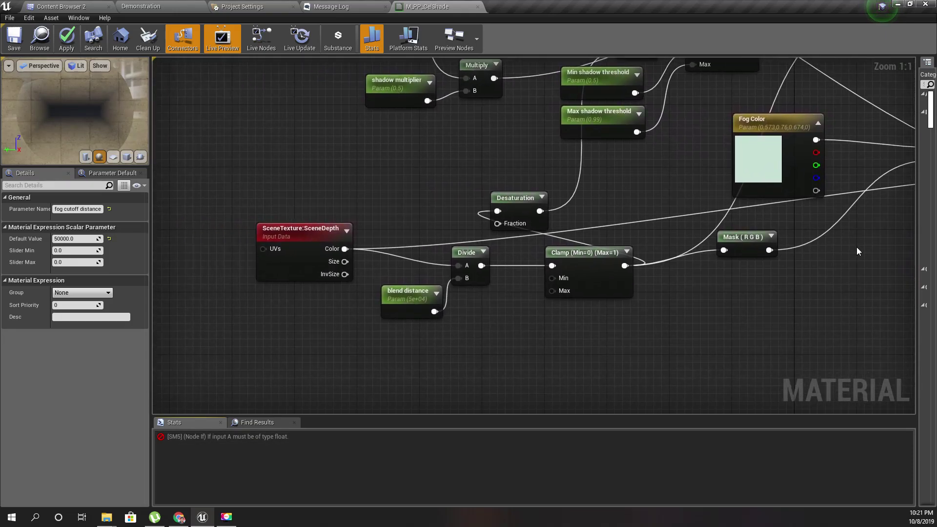
left_click_drag(352, 248, 487, 339)
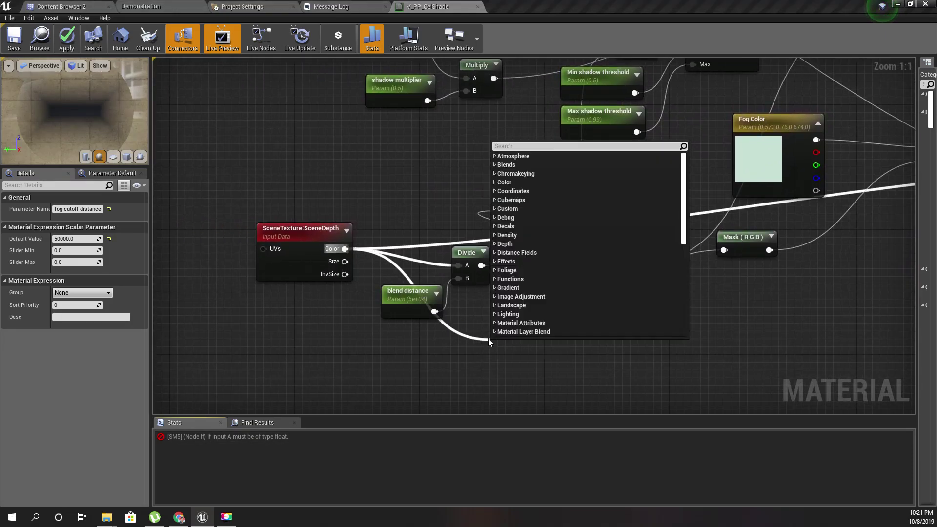
type("destau")
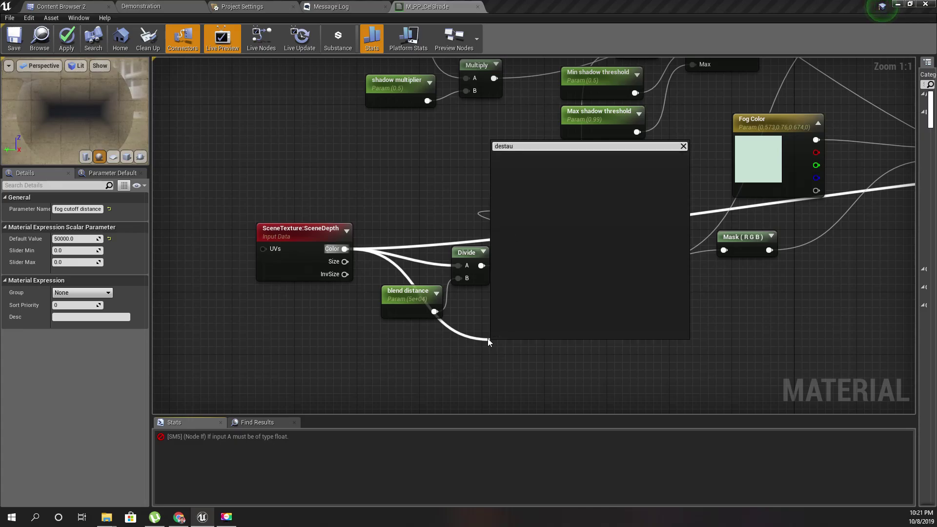
key("BackSpace")
type("a")
key("Return")
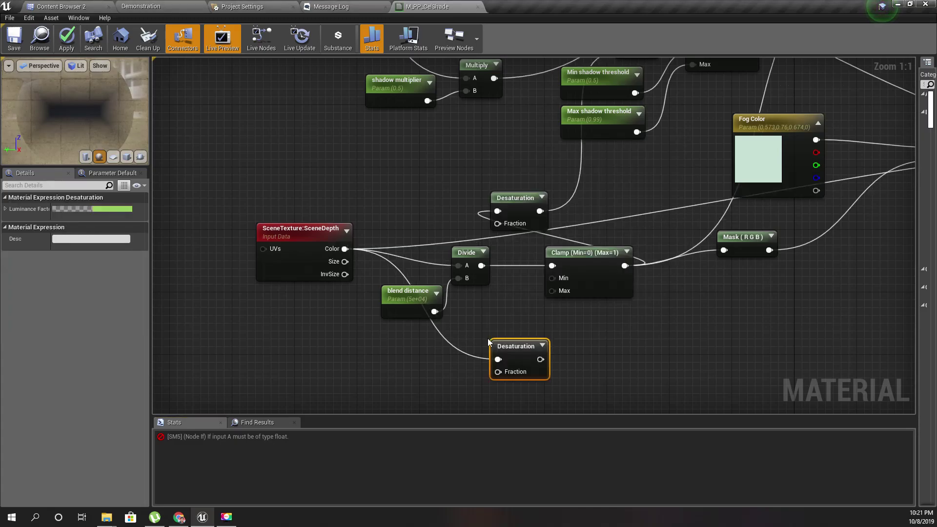
right_click_drag(487, 338, 498, 350)
left_click_drag(422, 375, 583, 181)
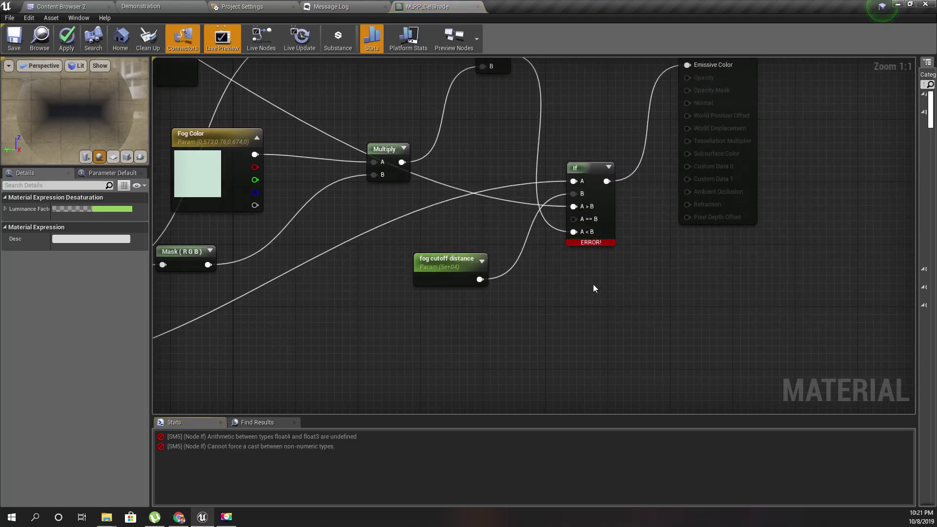
Route the PostProcessInput0 Color output through a new ComponentMask with R, G and B enabled into the new If node's A > B input.
right_click_drag(384, 330, 882, 339)
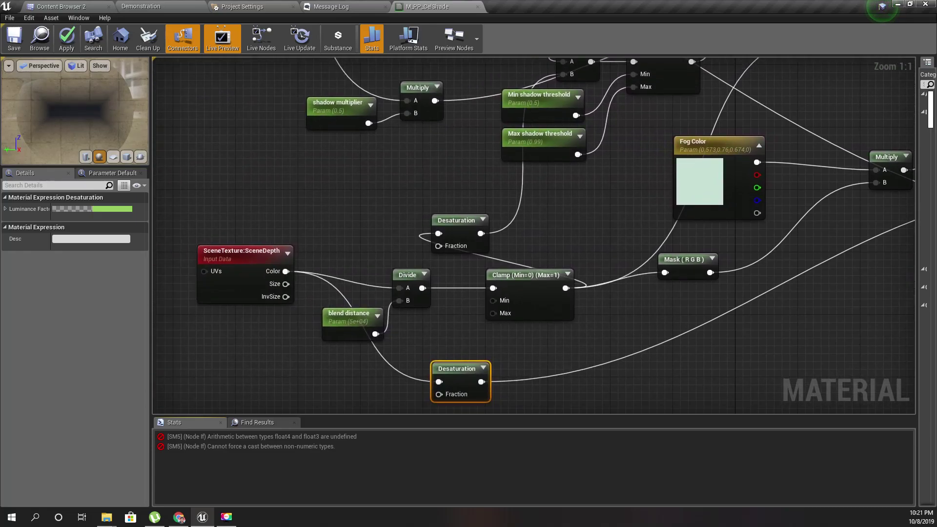
right_click_drag(278, 142, 364, 180)
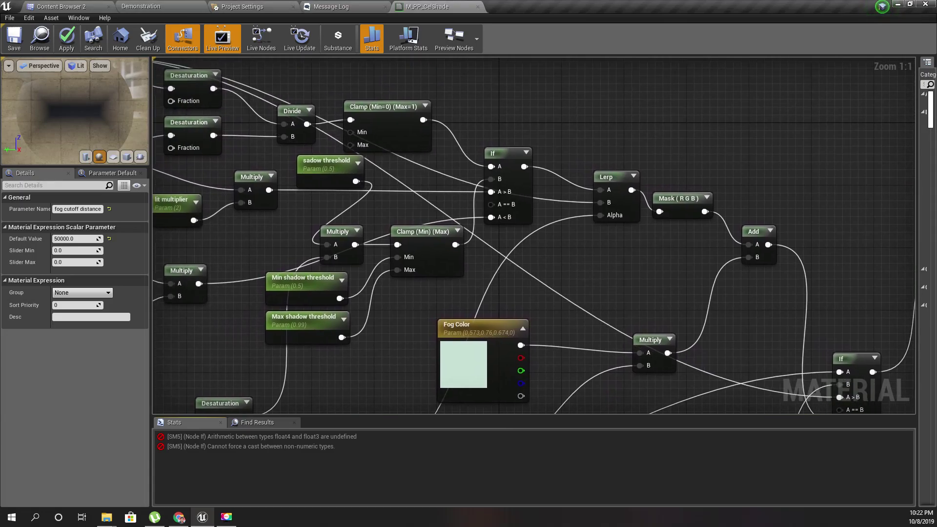
right_click_drag(425, 152, 175, 58)
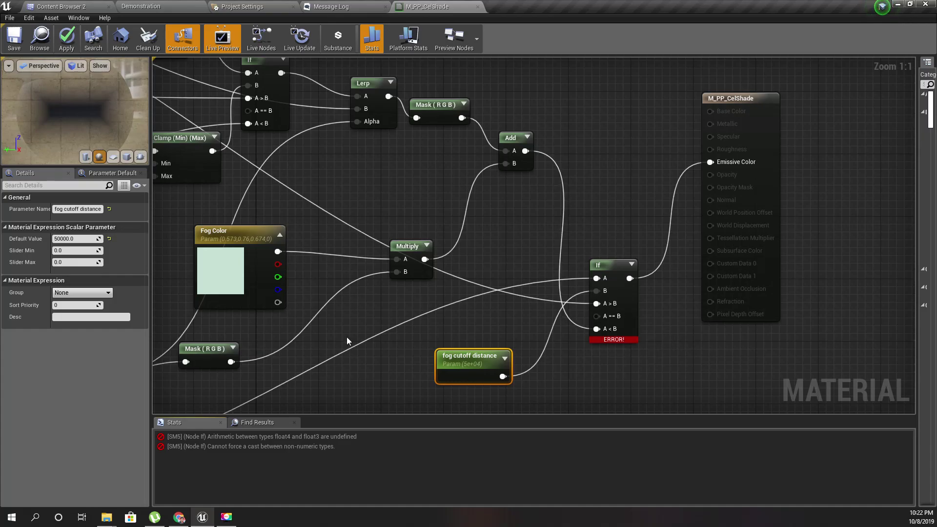
right_click_drag(467, 300, 856, 442)
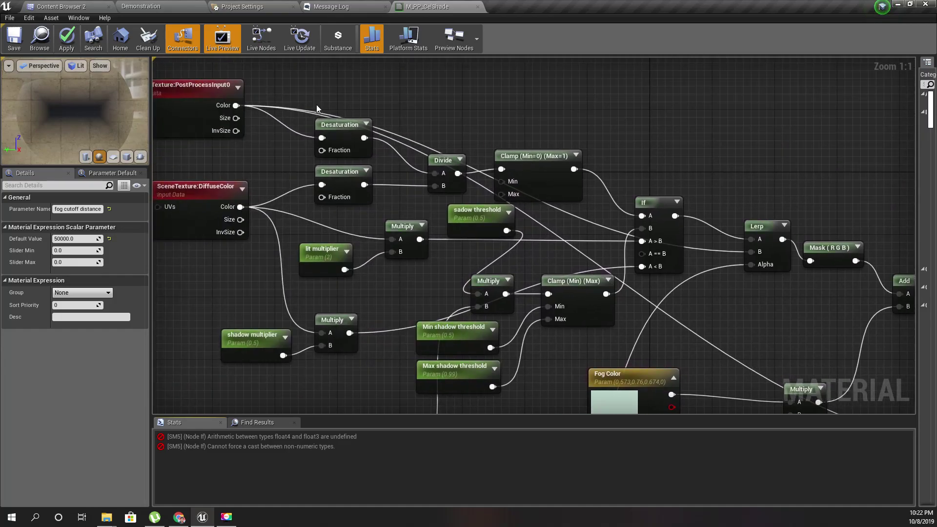
left_click_drag(382, 165, 445, 315)
type("compone")
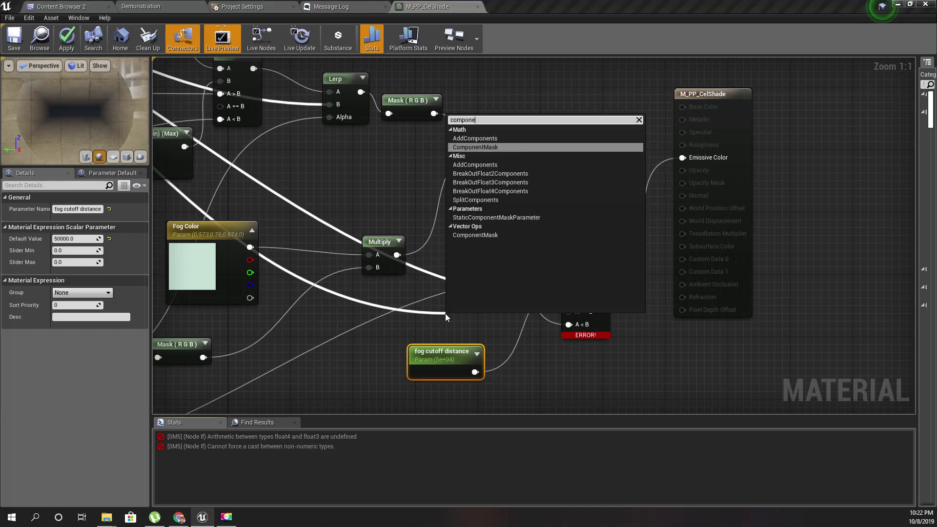
key("Return")
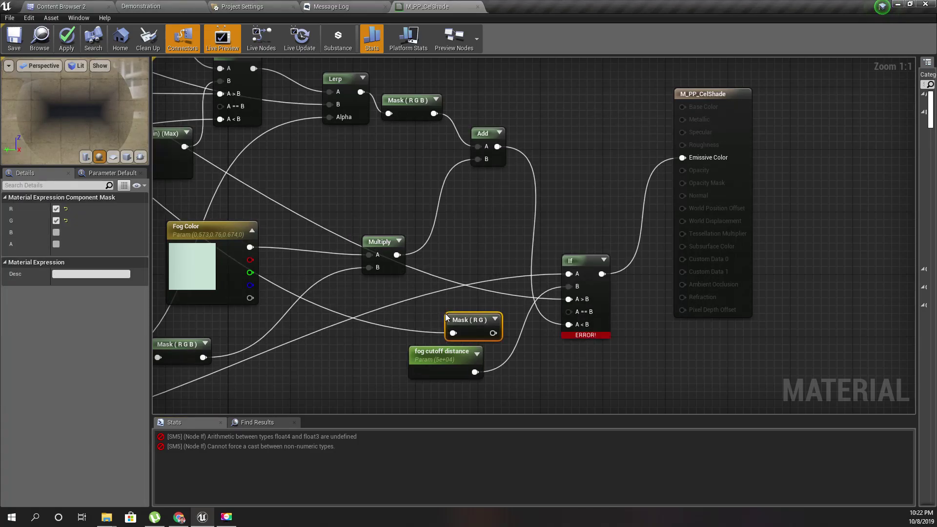
left_click(56, 232)
left_click_drag(467, 318, 568, 299)
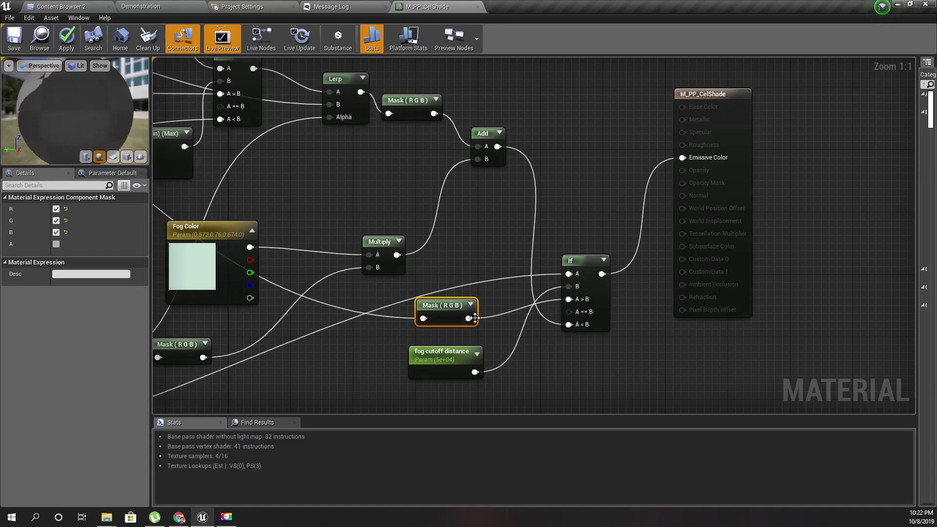
Apply the M_PP_CelShade changes and inspect the sky and the distant castle in the Demonstration level.
scroll(49, 110, "down", 3)
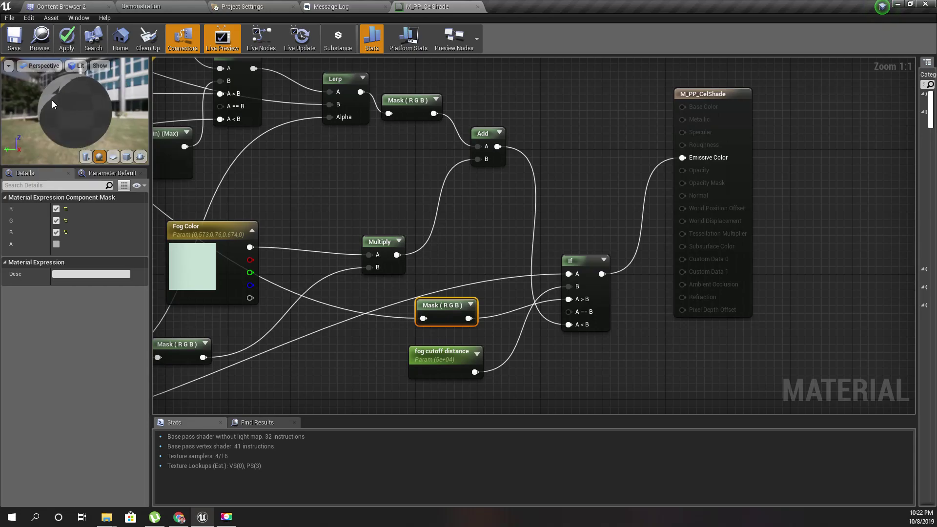
left_click(146, 6)
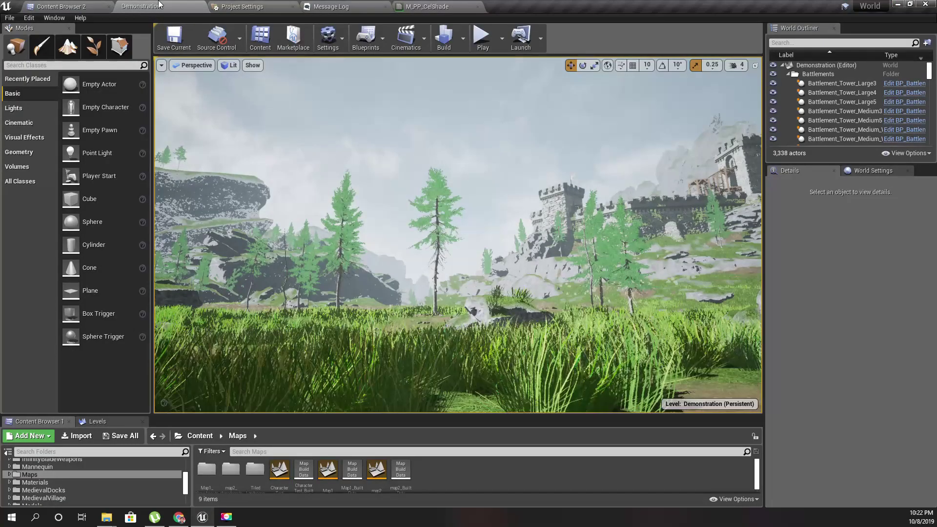
left_click(427, 6)
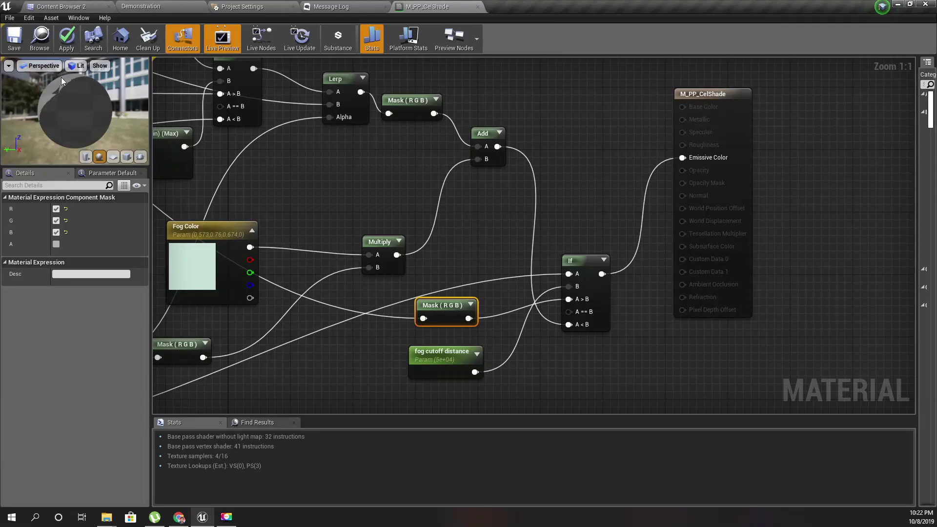
left_click(67, 38)
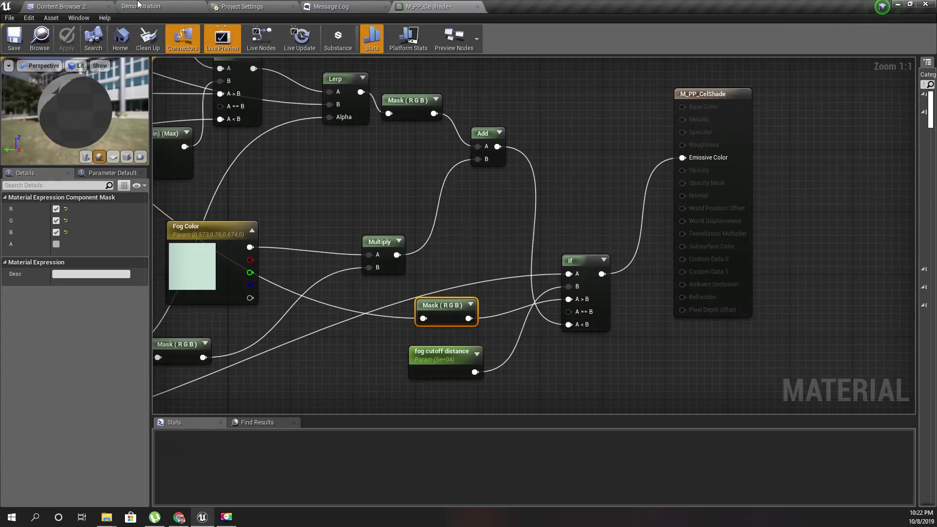
left_click(175, 5)
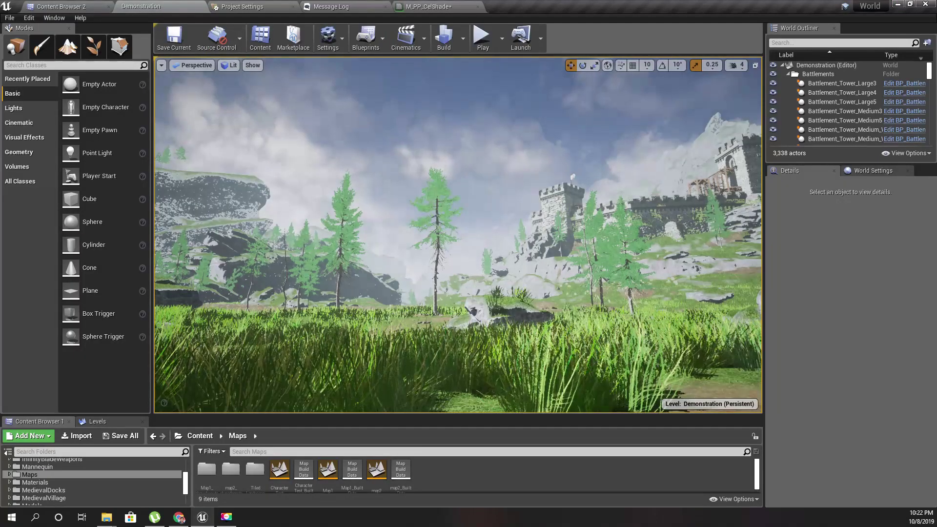
key("F11")
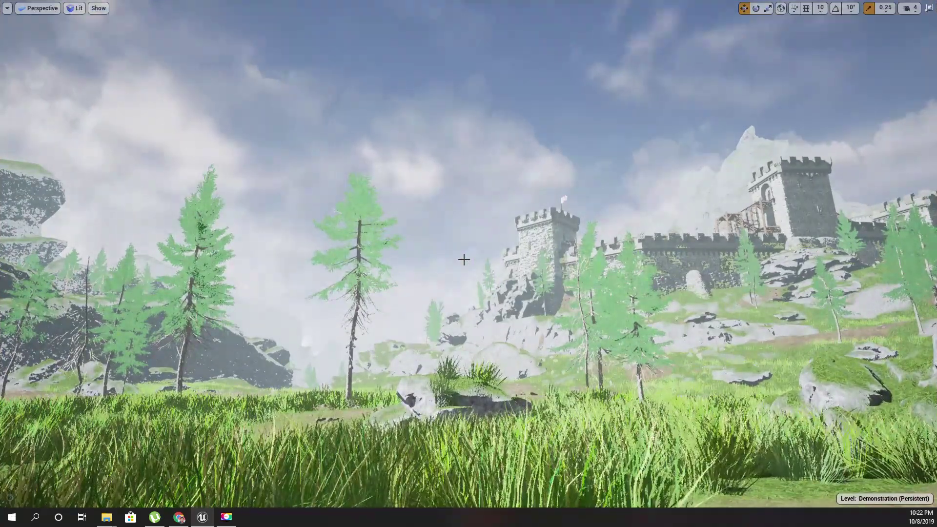
right_click_drag(463, 259, 509, 244)
right_click_drag(600, 278, 460, 257)
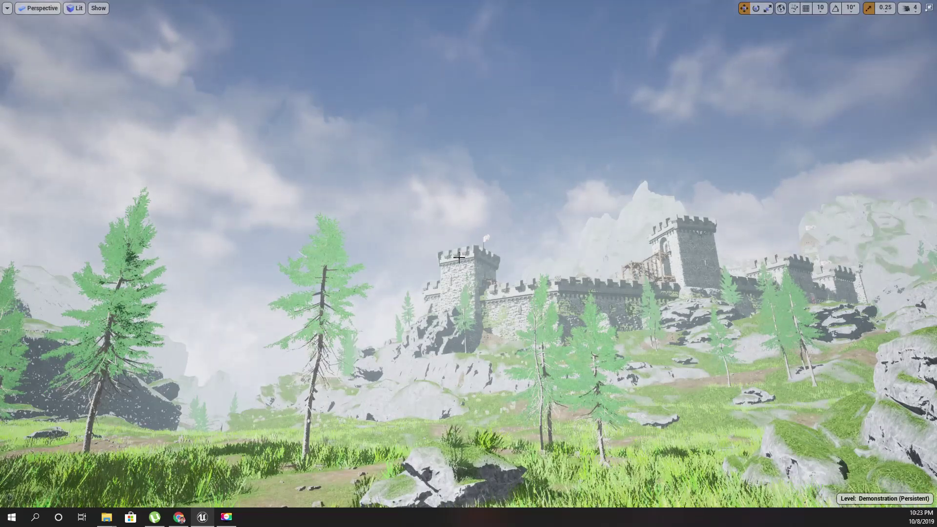
key("F11")
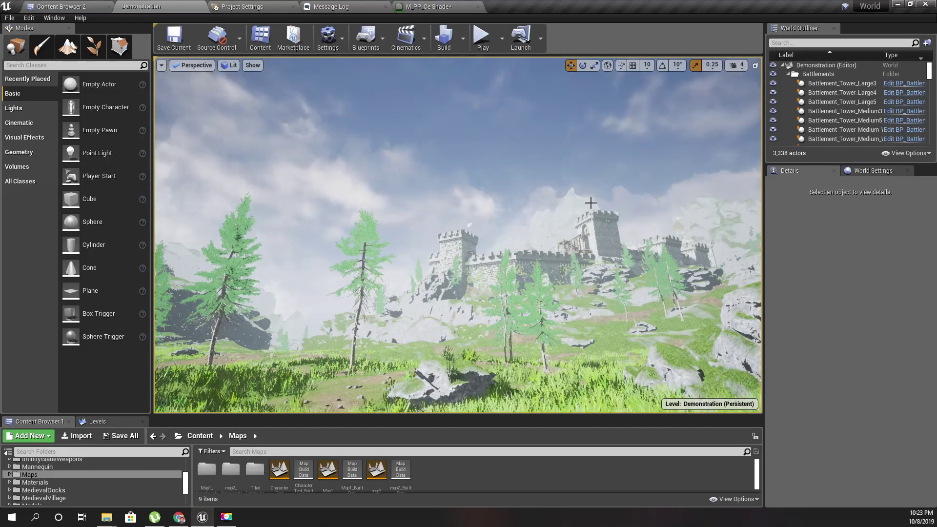
right_click_drag(541, 220, 549, 222)
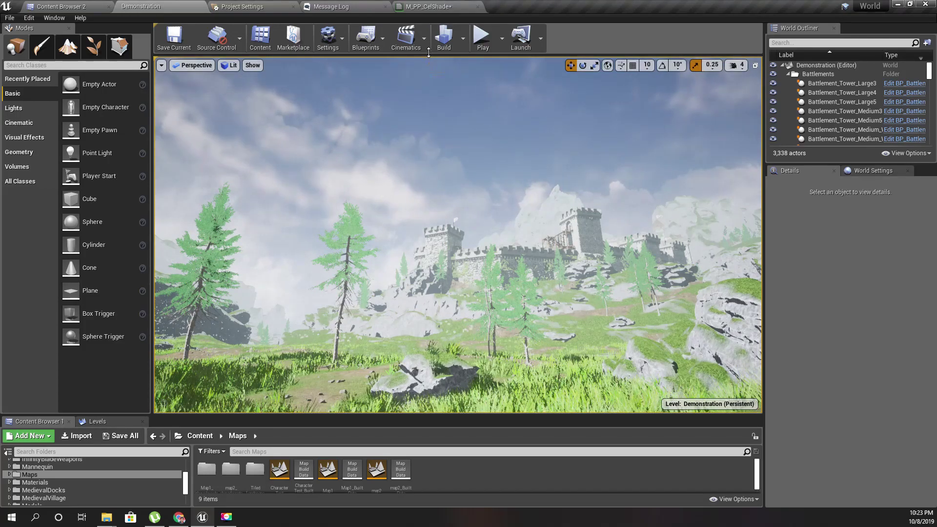
Open the M_PP_CelShade_Inst material instance in a floating window over the Demonstration level.
left_click(59, 6)
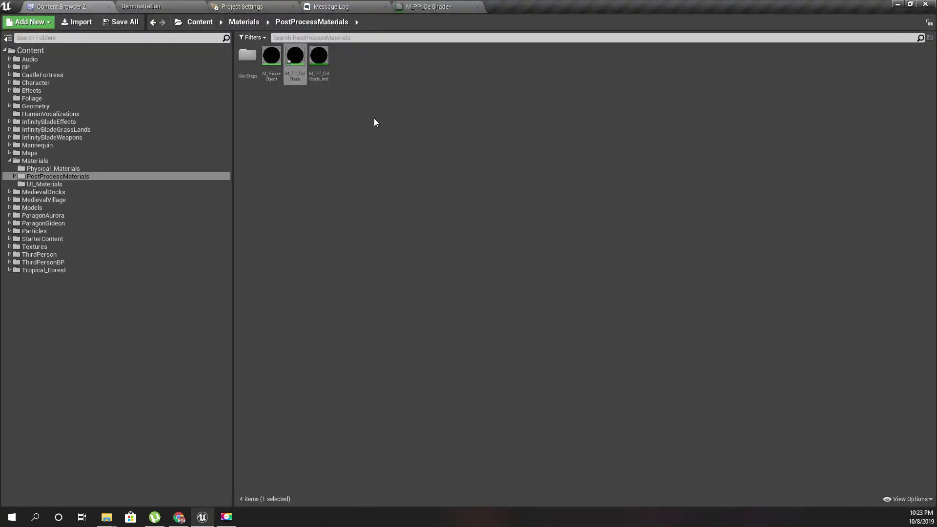
double_click(319, 58)
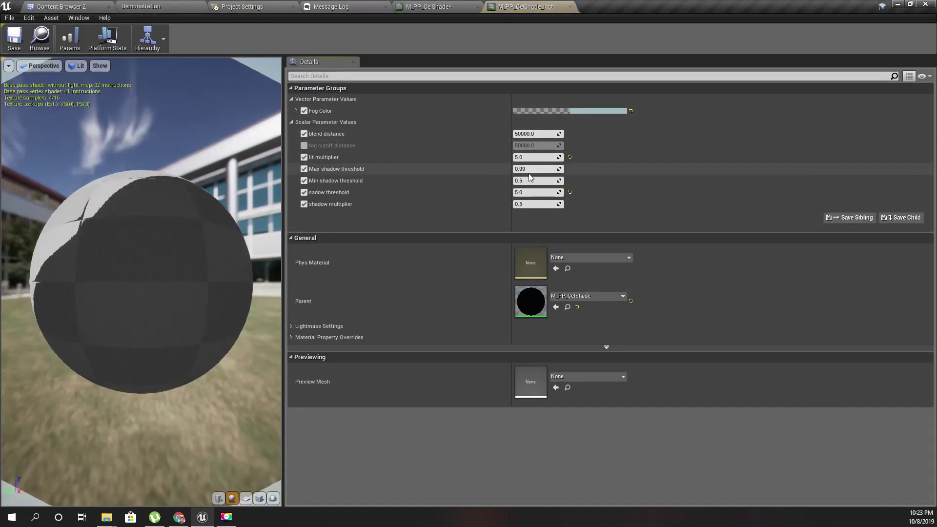
left_click_drag(501, 7, 0, 127)
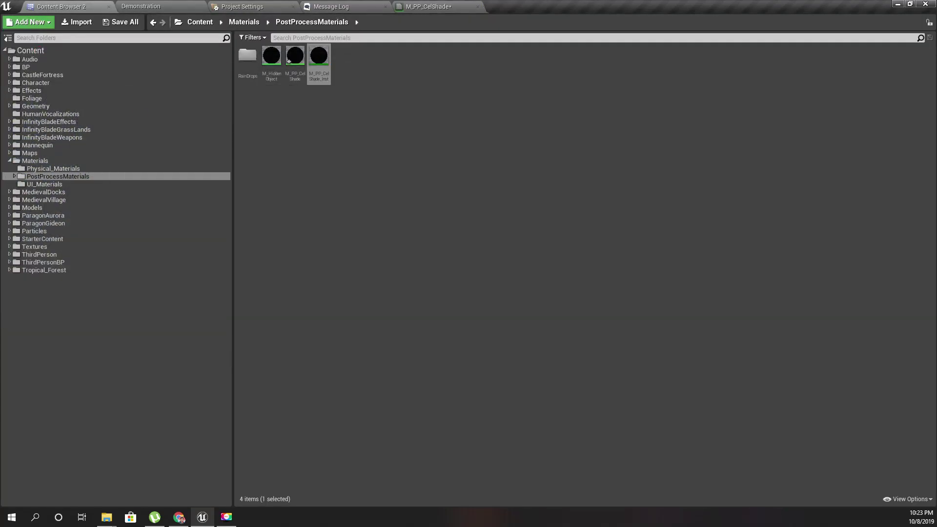
left_click(140, 6)
left_click_drag(0, 263, 876, 267)
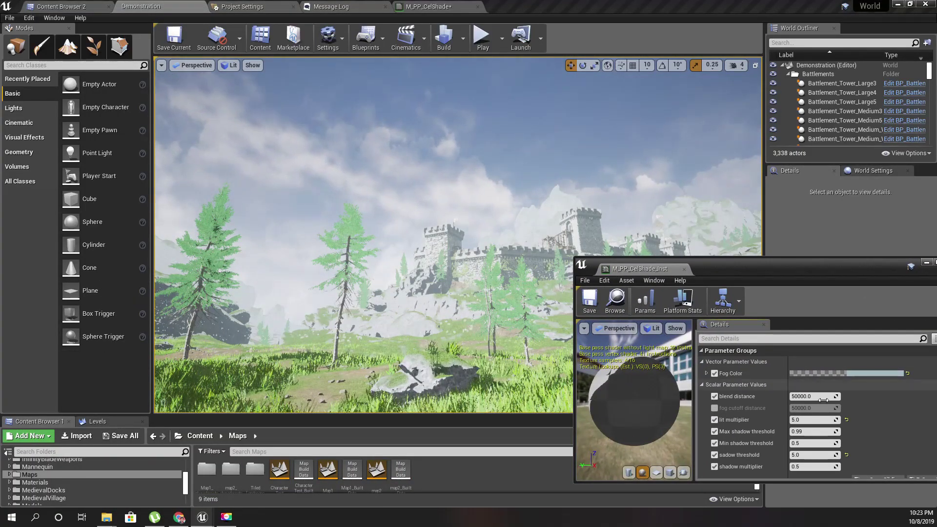
Sample the sky as the instance's Fog Color, then adjust its saturation and value to hex sRGB 8A9099FF.
left_click(859, 372)
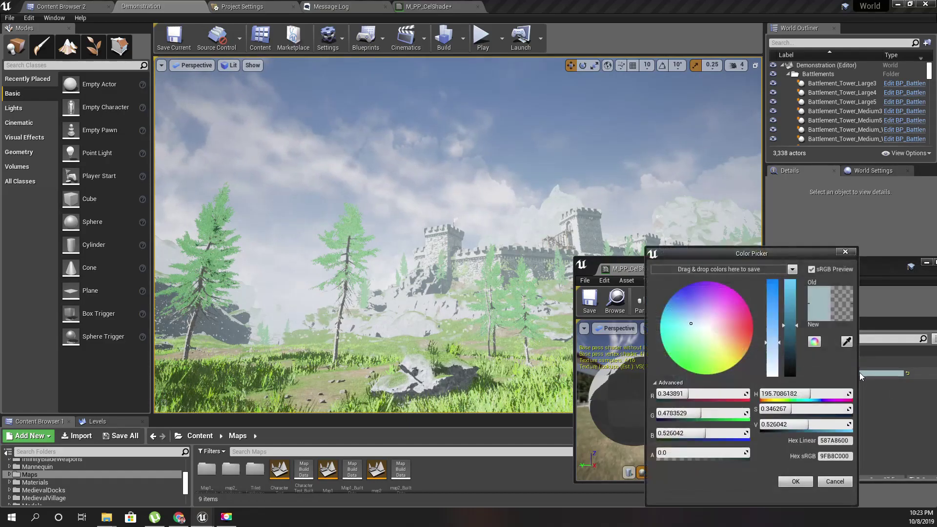
left_click(846, 341)
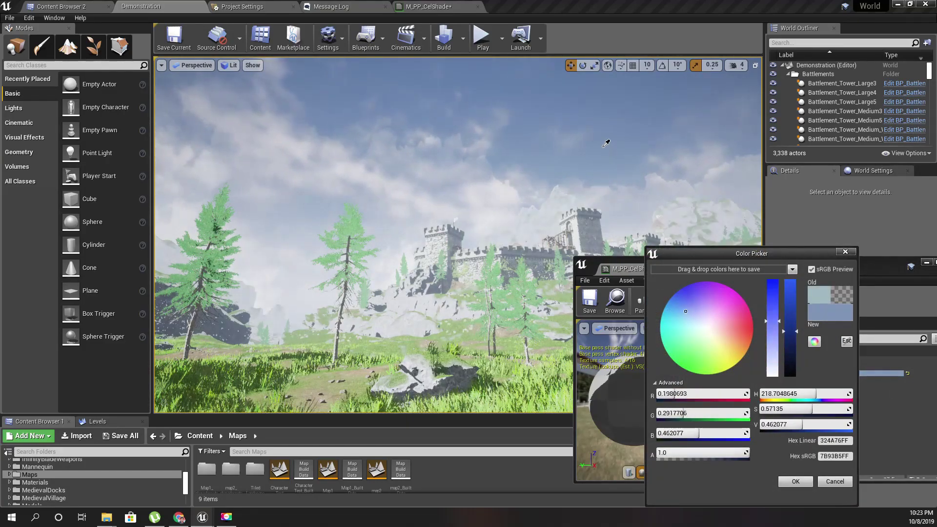
left_click(608, 144)
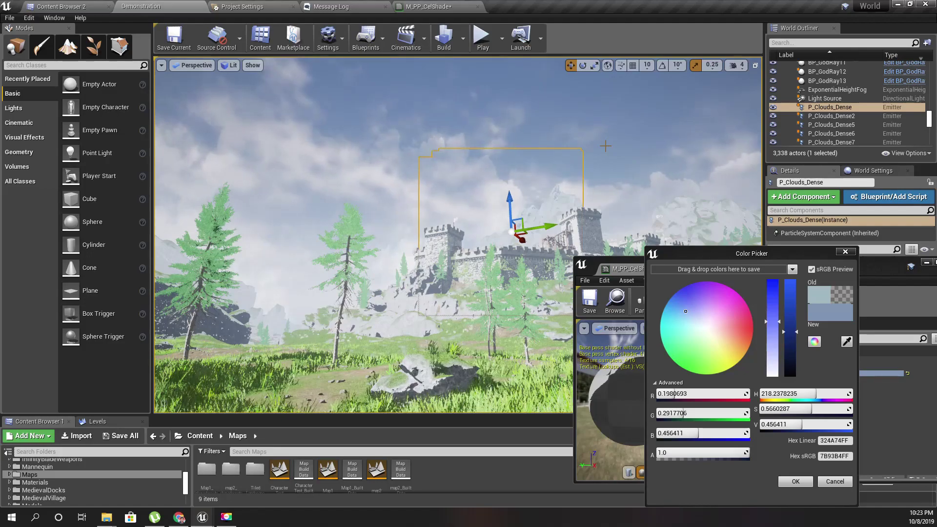
left_click_drag(791, 344, 756, 384)
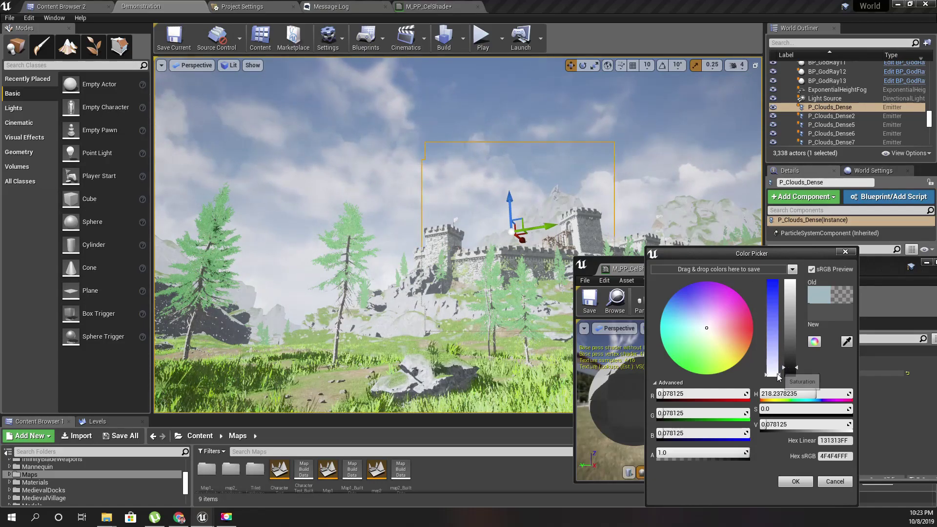
left_click_drag(790, 367, 790, 351)
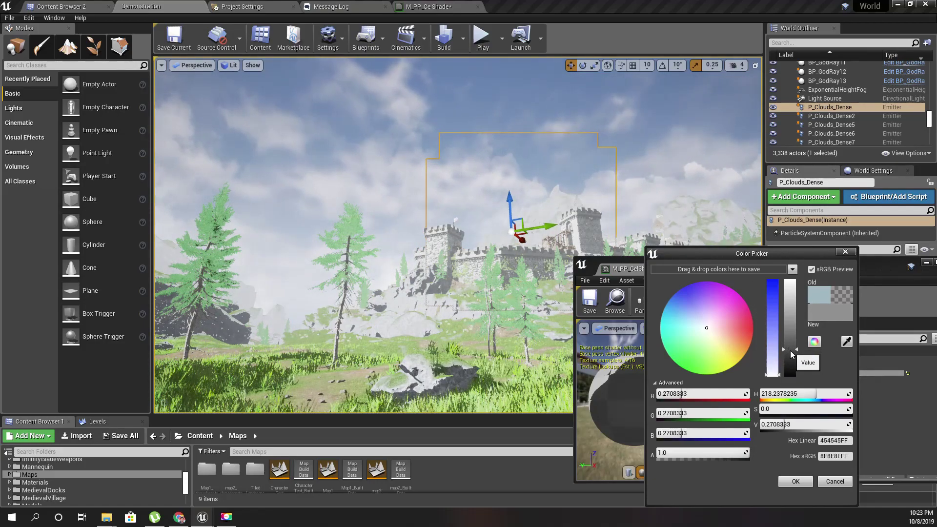
left_click_drag(789, 315, 779, 344)
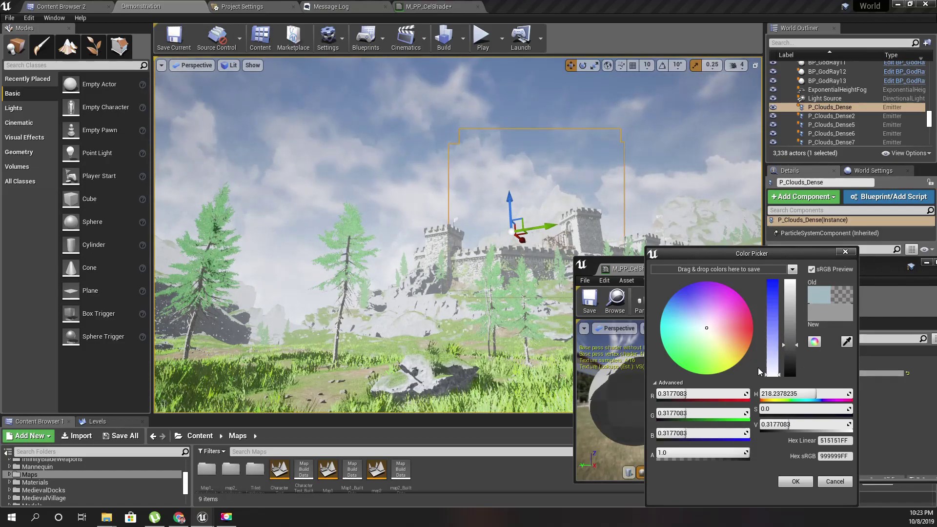
left_click_drag(770, 368, 776, 360)
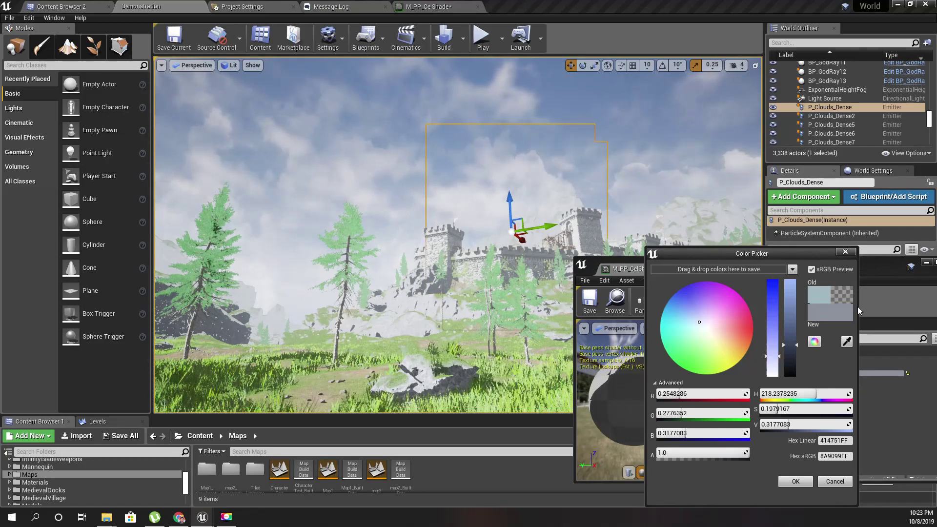
left_click(787, 483)
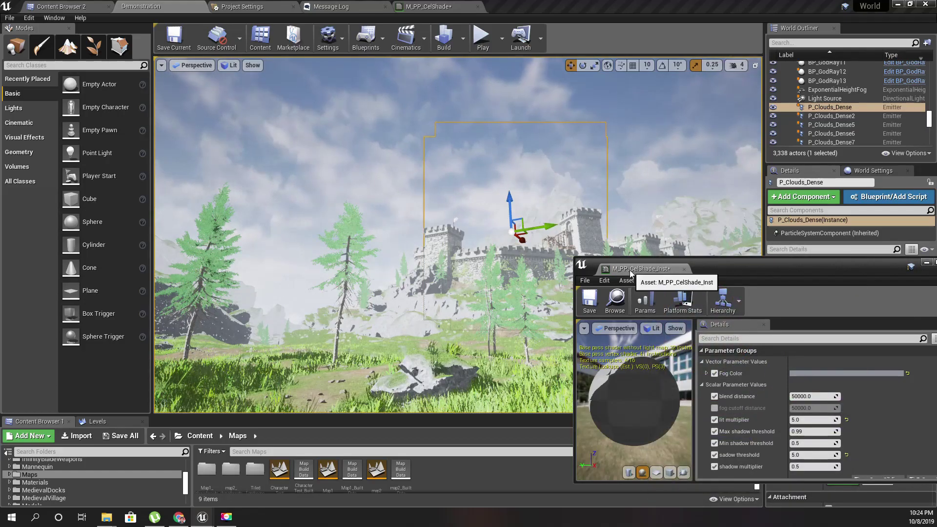
Dock the M_PP_CelShade_Inst editor beside M_PP_CelShade and show the Demonstration level fullscreen in game view.
left_click_drag(617, 274, 539, 5)
left_click(169, 5)
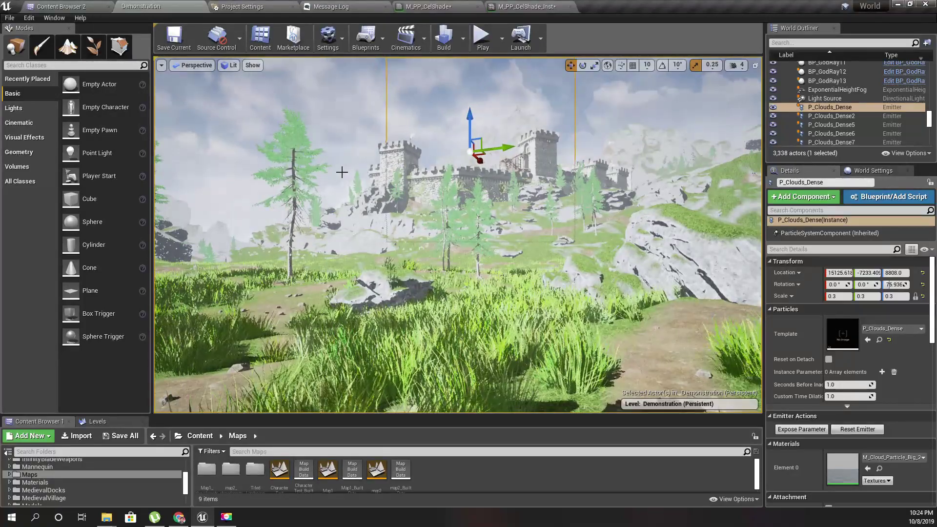
key("F11")
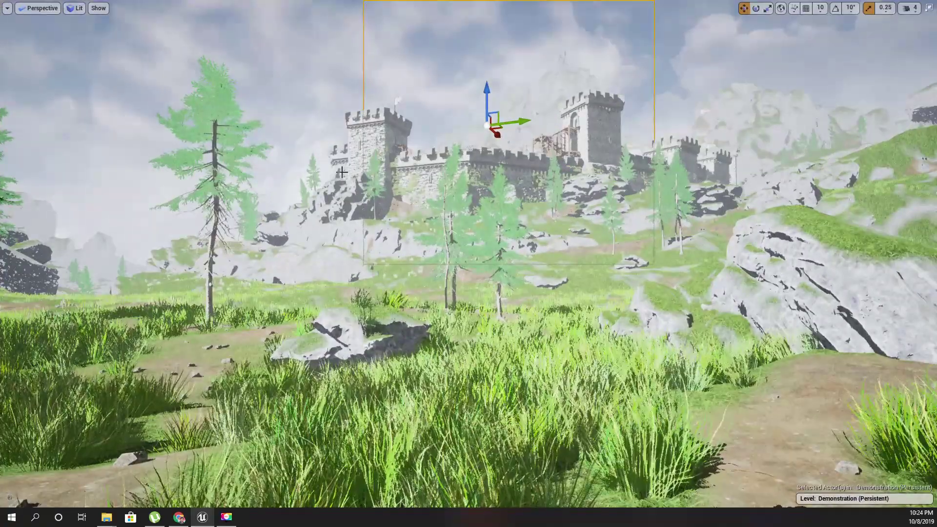
key("g")
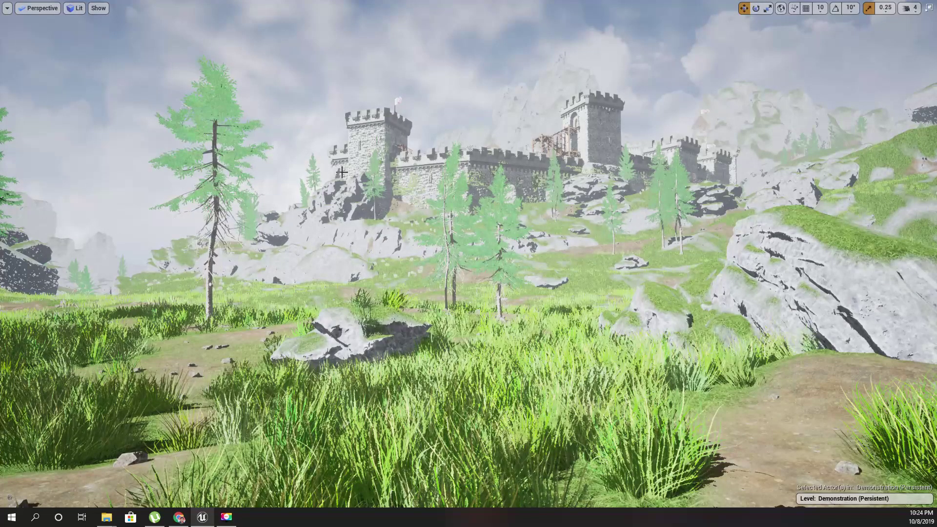
Play the Demonstration level, walk the character forward to check the fog and sky in game, and stop playing.
key("alt+p")
key("w")
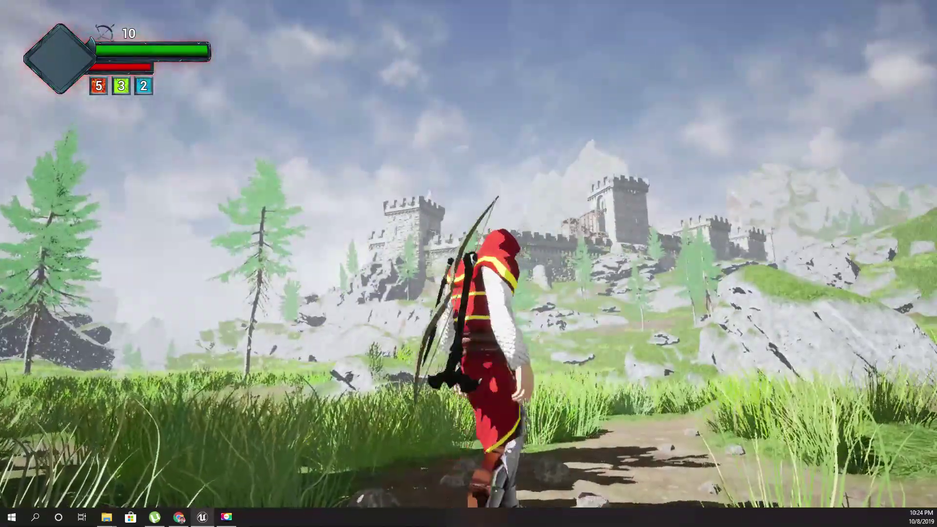
key("w")
key("shift+F1")
key("Escape")
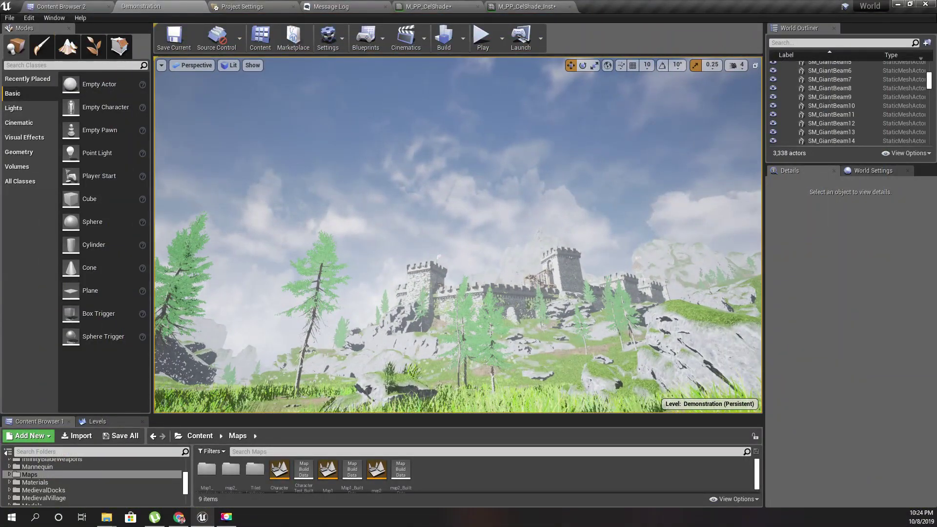
Set the Sky Sphere's Zenith Color to a lighter, less saturated blue, hex sRGB 7297C2FF.
left_click(551, 73)
scroll(905, 449, "down", 1)
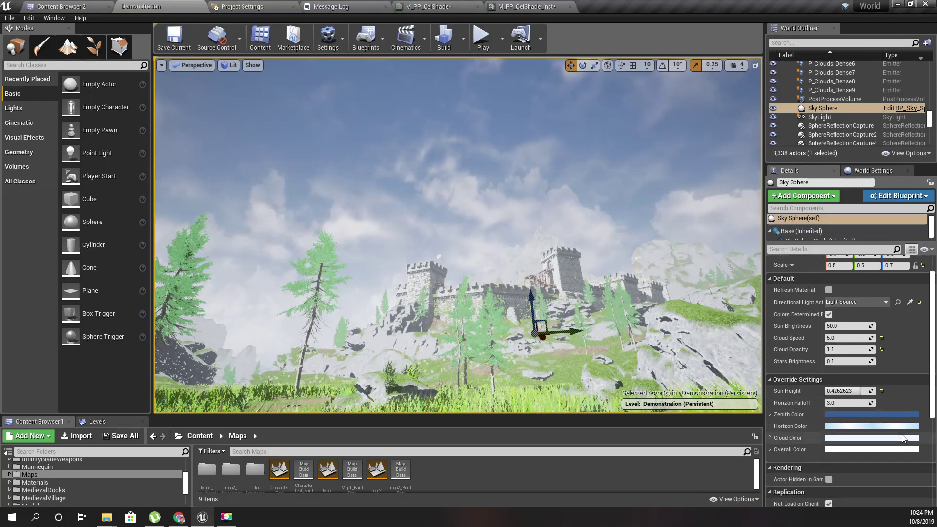
left_click(853, 421)
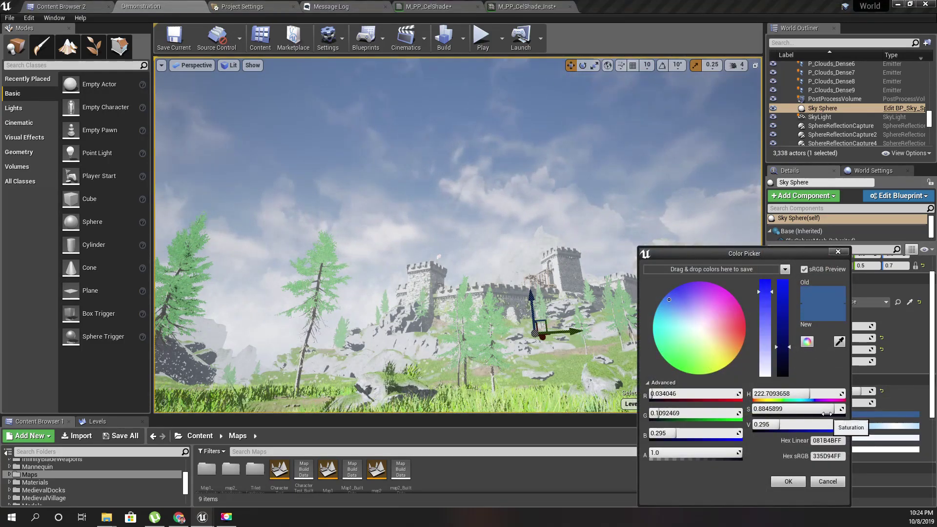
mouse_move(783, 345)
left_mouse_down()
mouse_move(778, 317)
mouse_move(778, 363)
mouse_move(777, 324)
left_mouse_up()
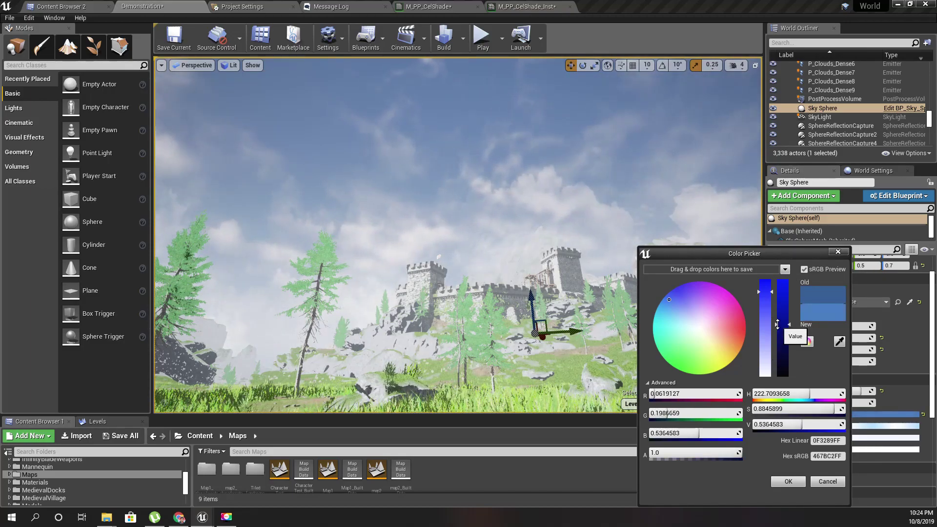
mouse_move(682, 303)
left_mouse_down()
mouse_move(675, 320)
mouse_move(674, 309)
left_mouse_up()
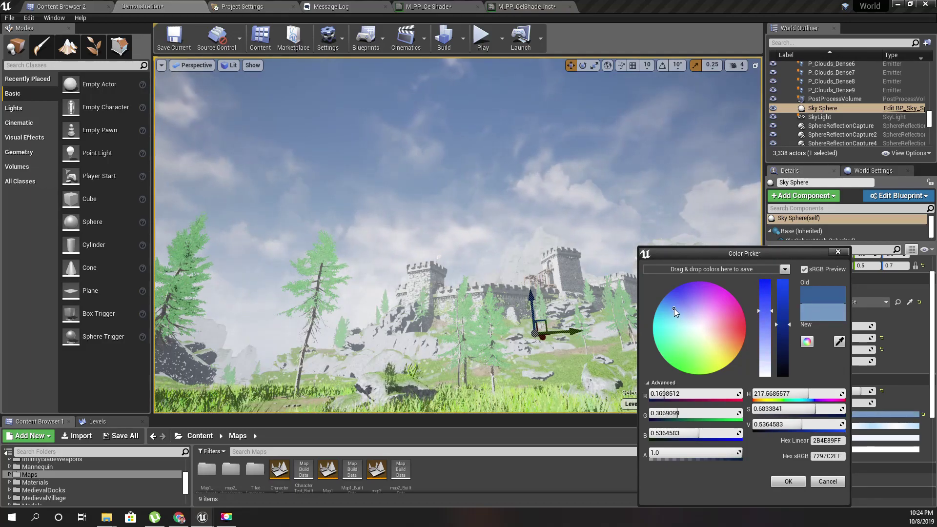
left_click(787, 481)
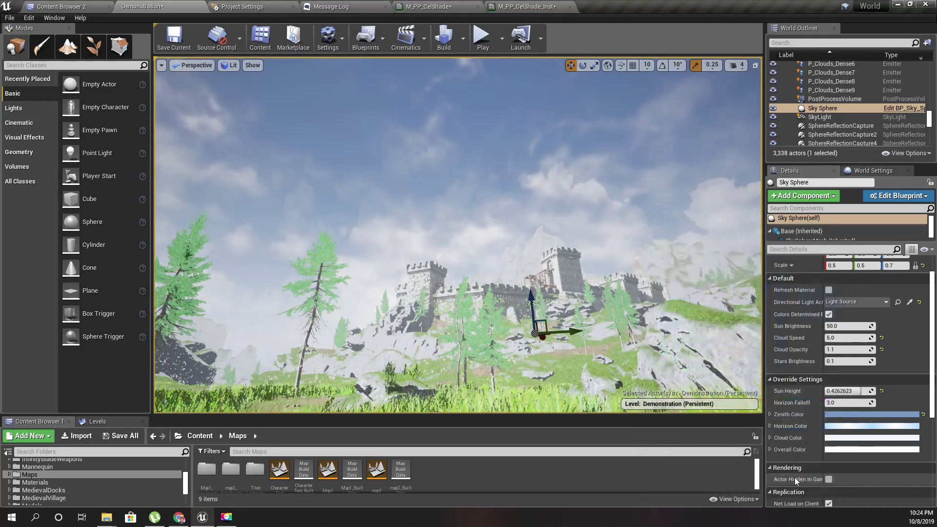
Stop the Sky Sphere's colors from being determined by the sun position and examine the sky around the sun.
left_click(829, 315)
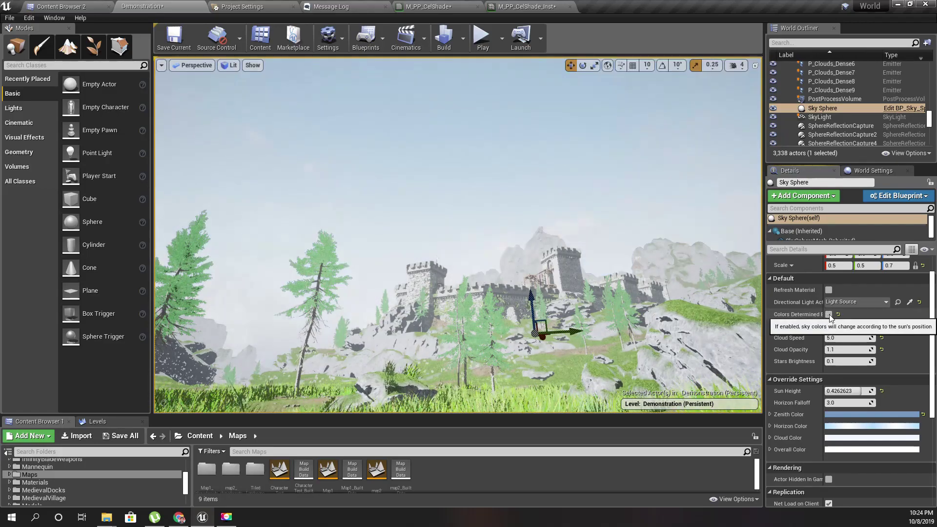
right_click_drag(458, 234, 718, 166)
right_click_drag(455, 201, 478, 200)
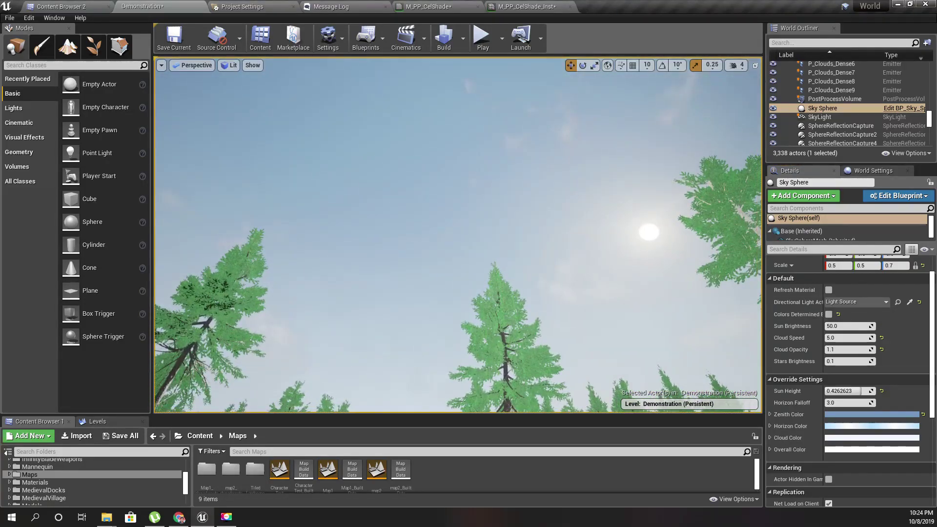
scroll(907, 352, "up", 1)
scroll(906, 352, "down", 1)
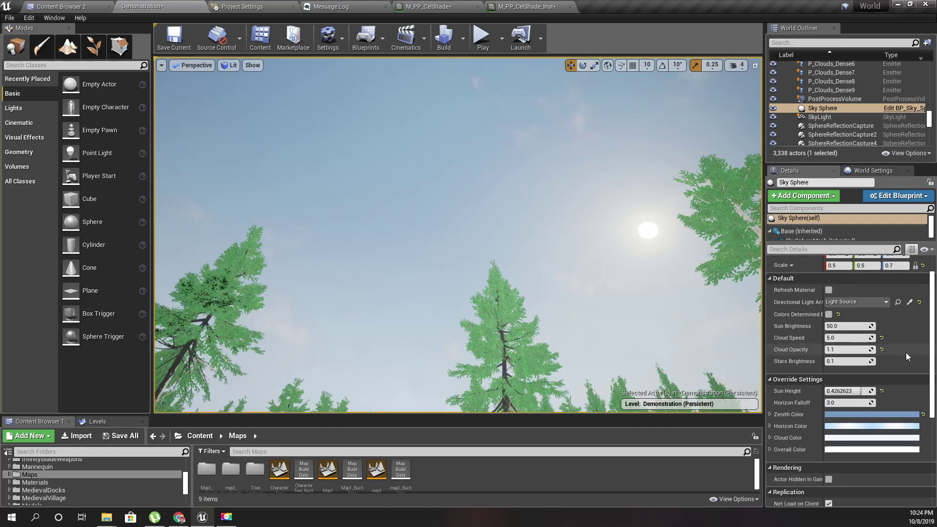
Set the Sky Sphere's Zenith Color to a brighter, more saturated blue, hex sRGB 5698D8FF.
left_click(841, 412)
right_click_drag(242, 159, 159, 221)
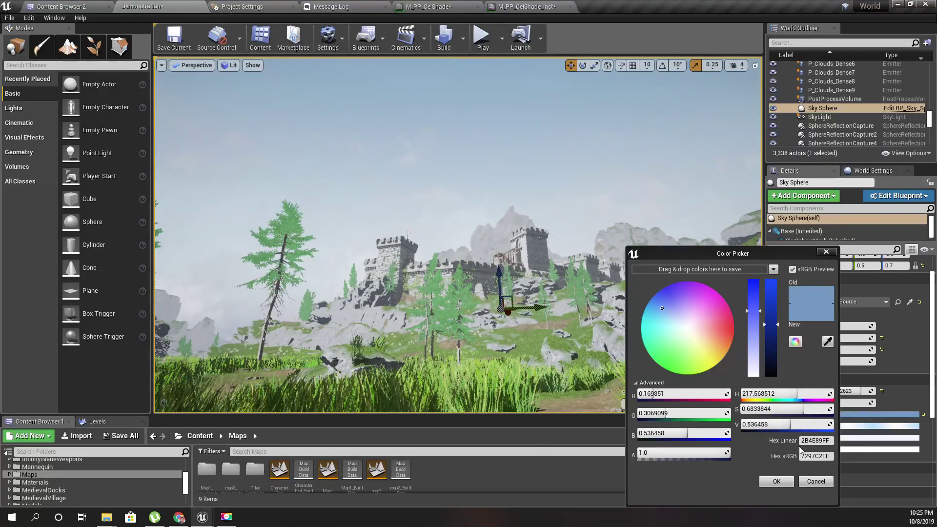
left_click_drag(748, 367, 745, 292)
left_click_drag(773, 343, 758, 311)
right_click_drag(422, 109, 434, 225)
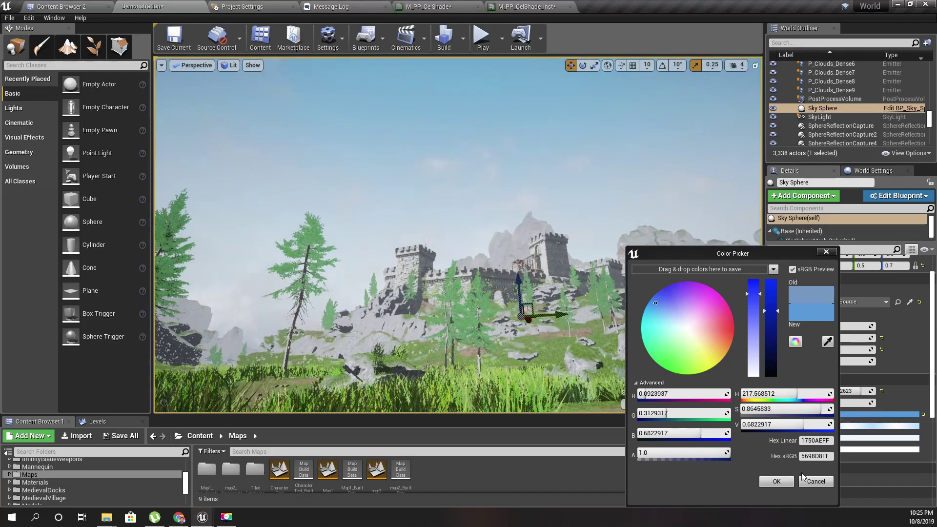
left_click(777, 481)
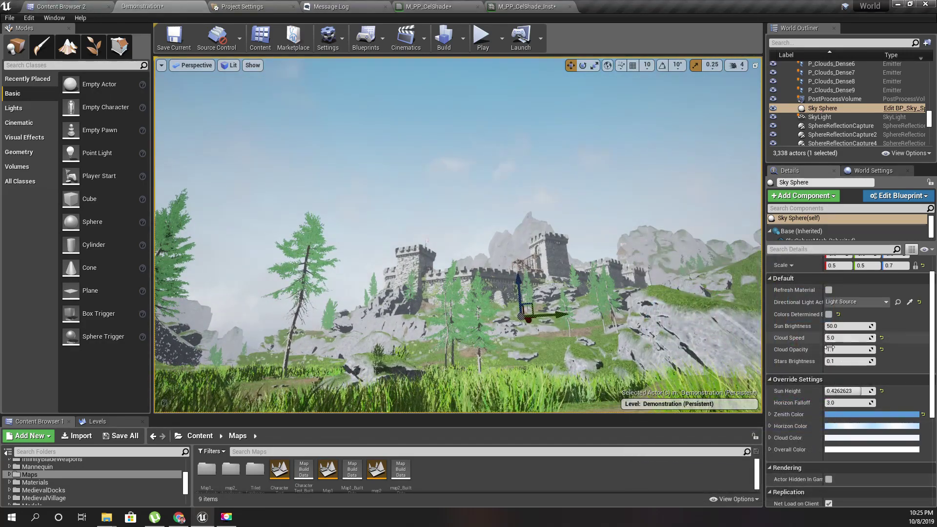
Let the sun position determine the Sky Sphere's colors again and check the sky above the castle.
left_click(828, 314)
right_click_drag(537, 219, 170, 278)
right_click_drag(341, 307, 494, 264)
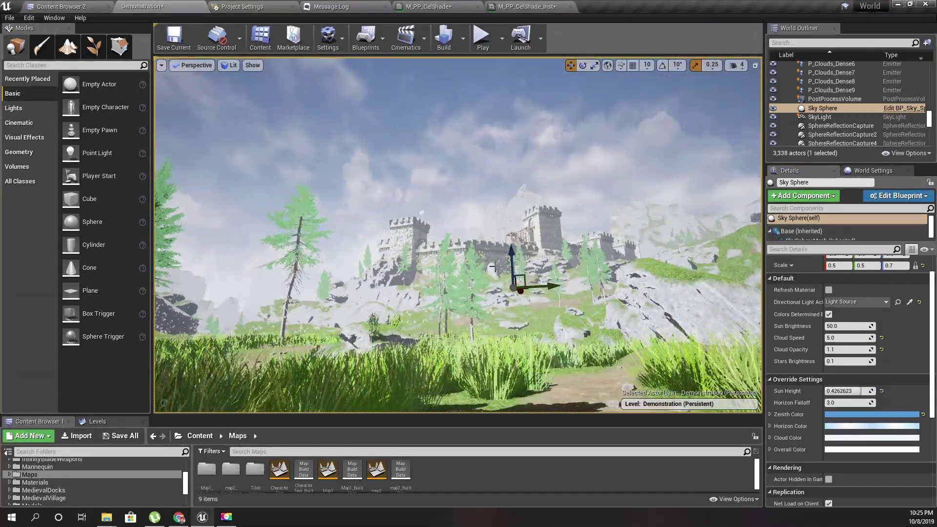
Play the Demonstration level fullscreen, walk the character around to check the clouds and fog near the castle, and stop playing.
key("F11")
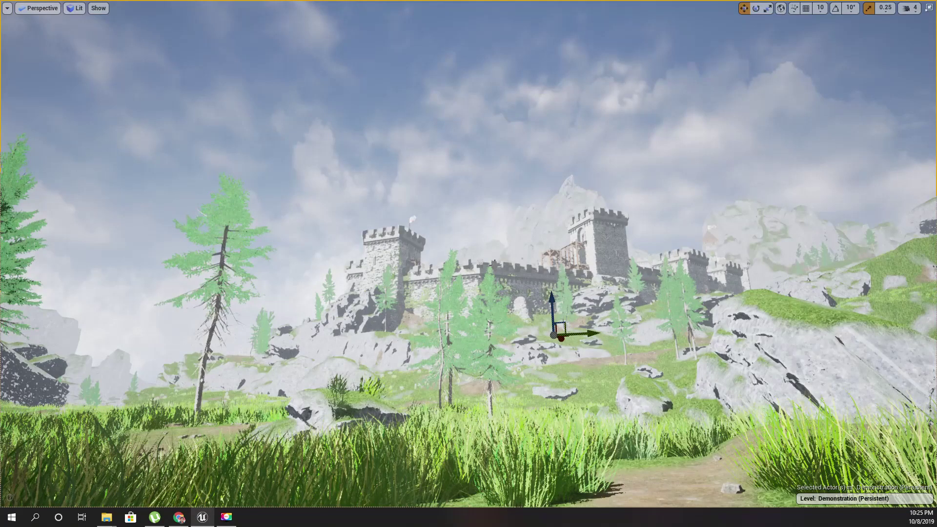
key("alt+p")
key("w")
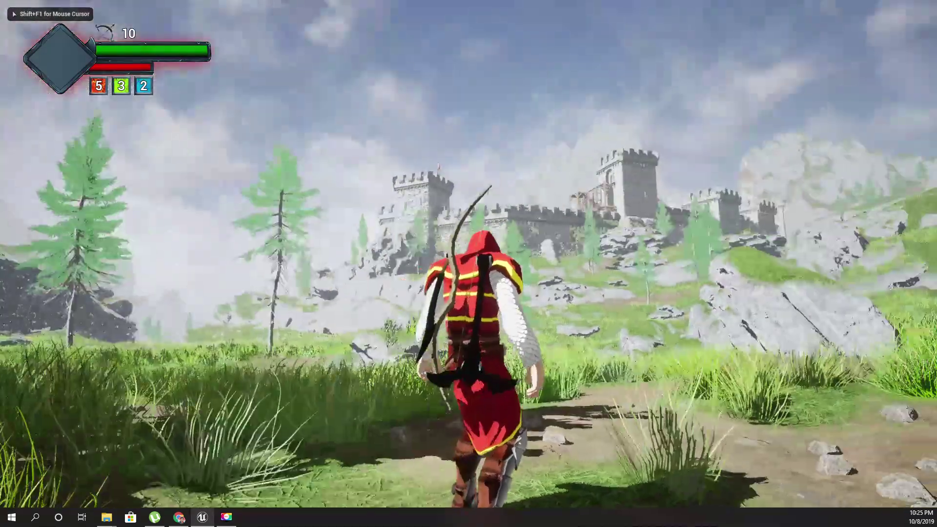
key("d")
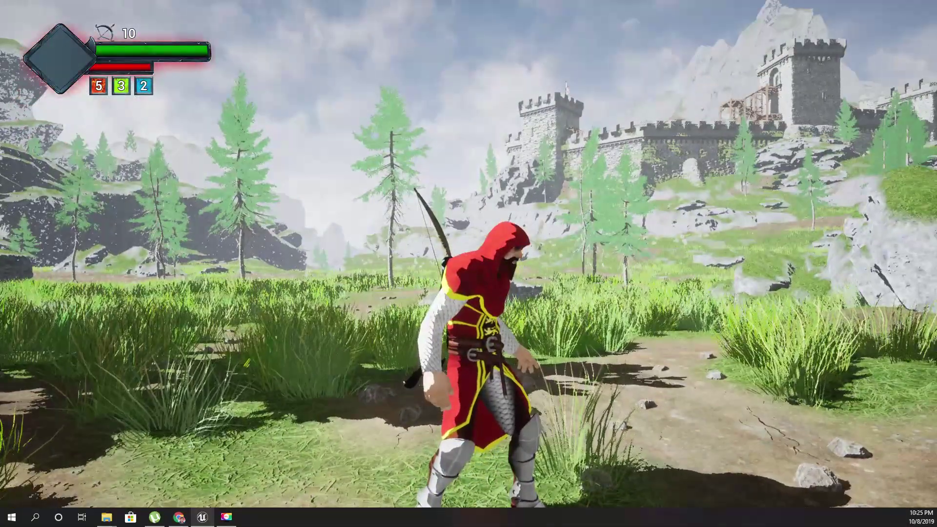
key("w")
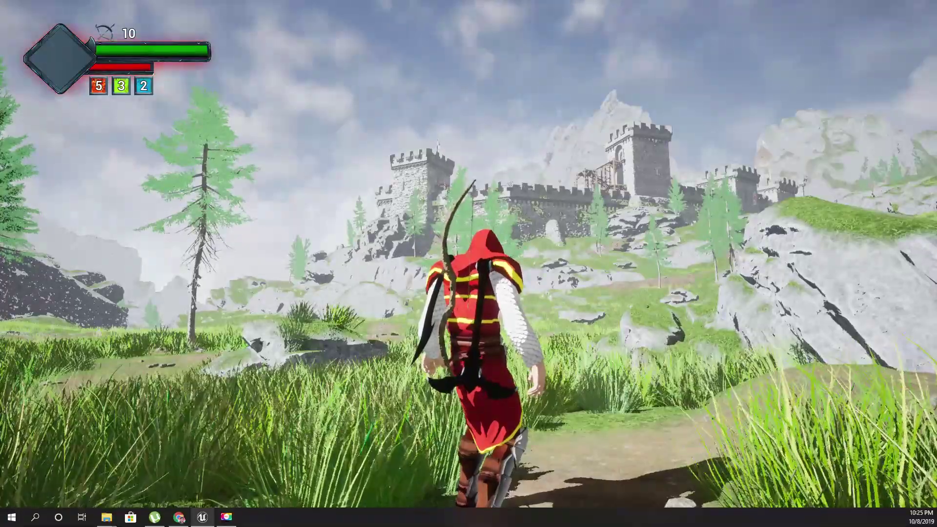
key("Escape")
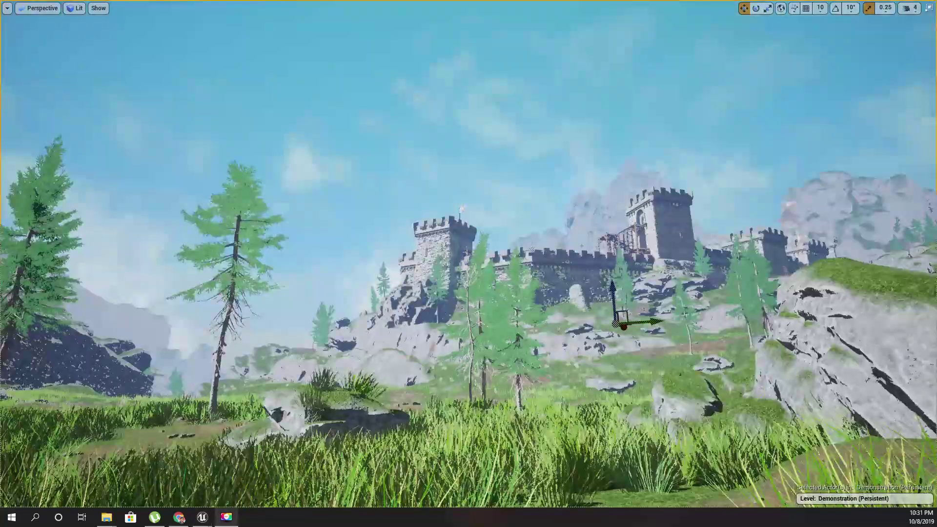
Leave the fullscreen view and raise the Sky Sphere's Cloud Opacity to 1.656198 for denser clouds.
right_click_drag(372, 293, 392, 294)
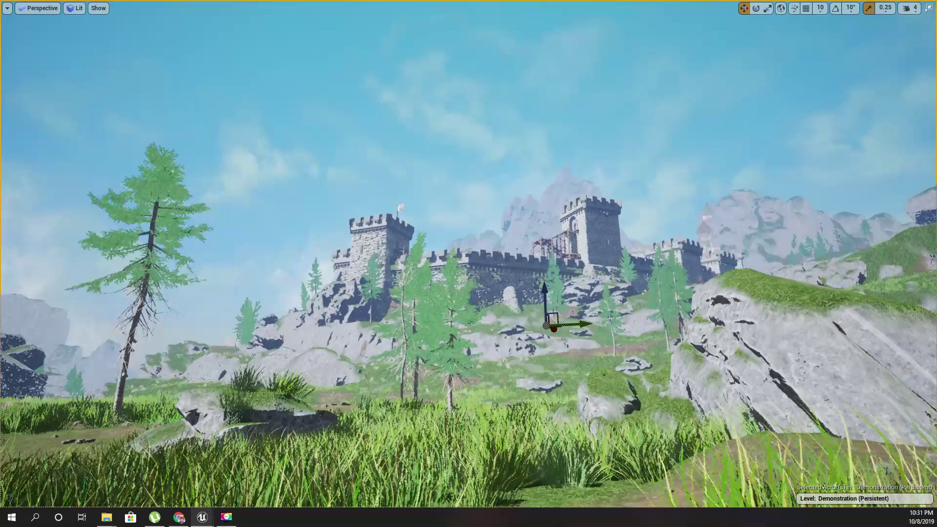
key("F11")
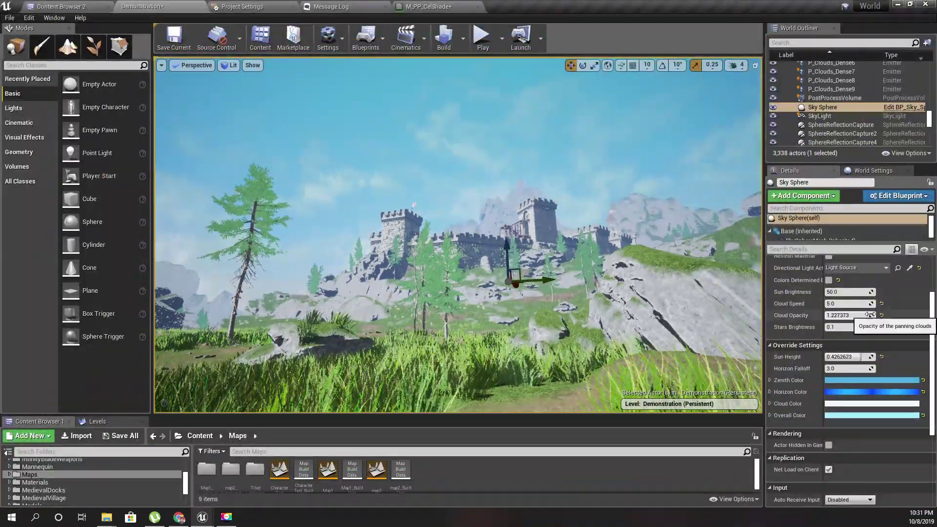
scroll(856, 314, "up", 2)
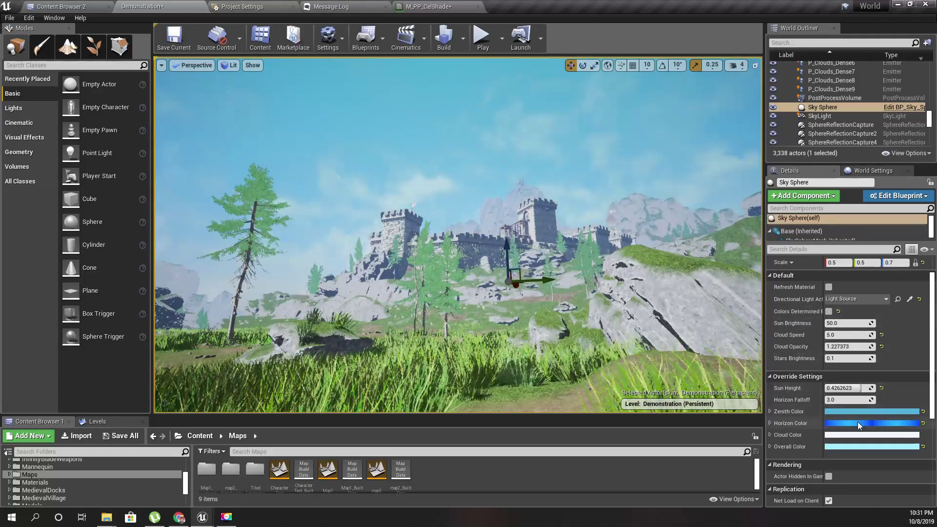
scroll(849, 405, "down", 4)
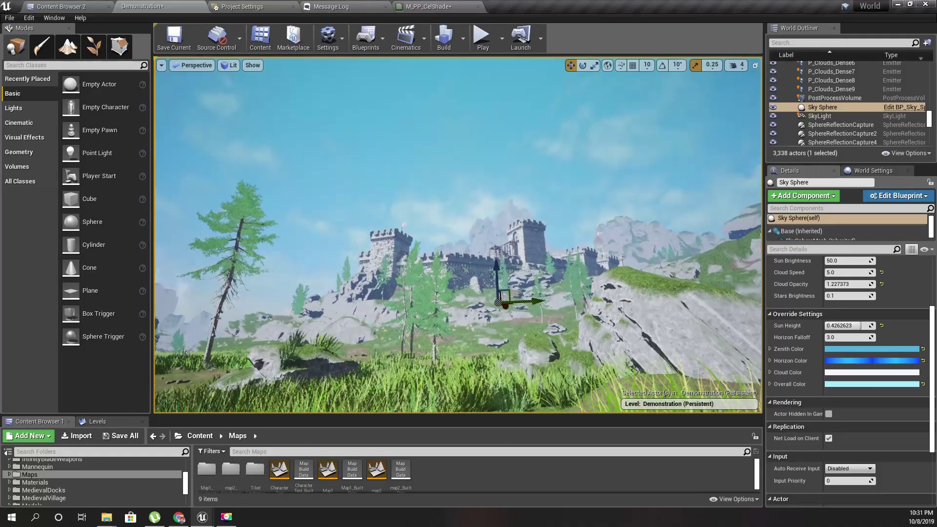
right_click_drag(628, 95, 629, 93)
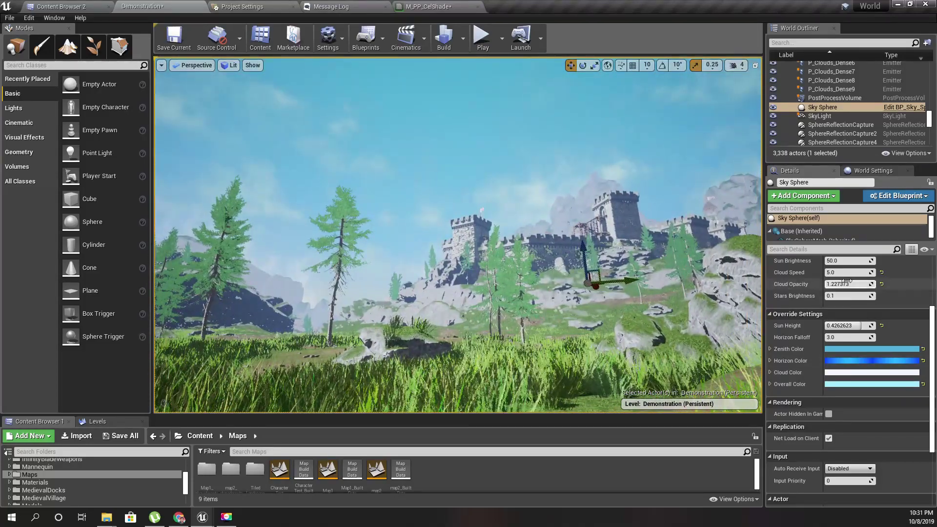
left_click_drag(845, 282, 878, 282)
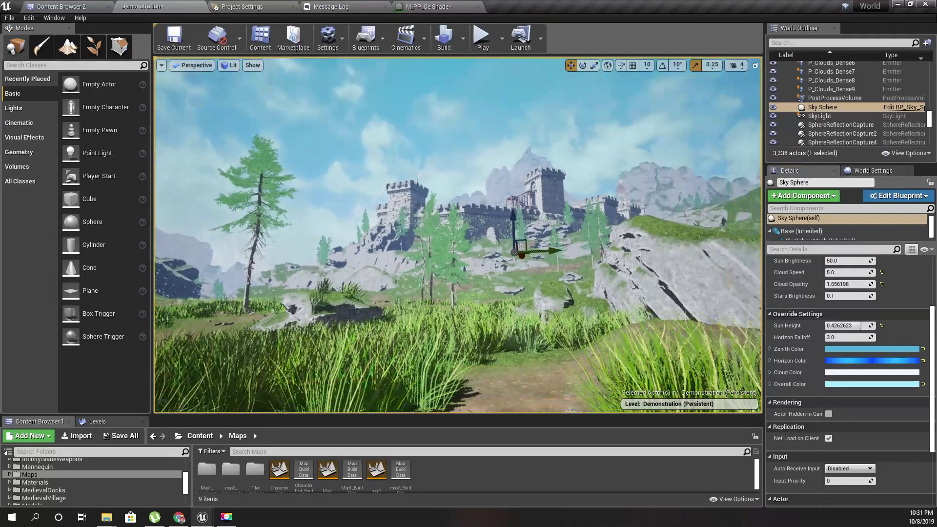
right_click_drag(226, 176, 227, 148)
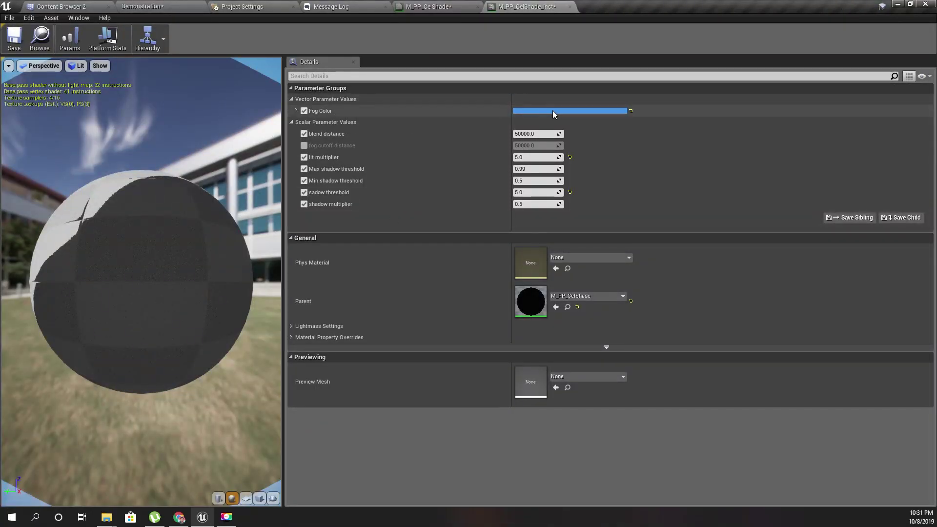
Return to the Demonstration level, play it fullscreen, and walk the character forward to check the sky and fog colors in game.
left_click(158, 6)
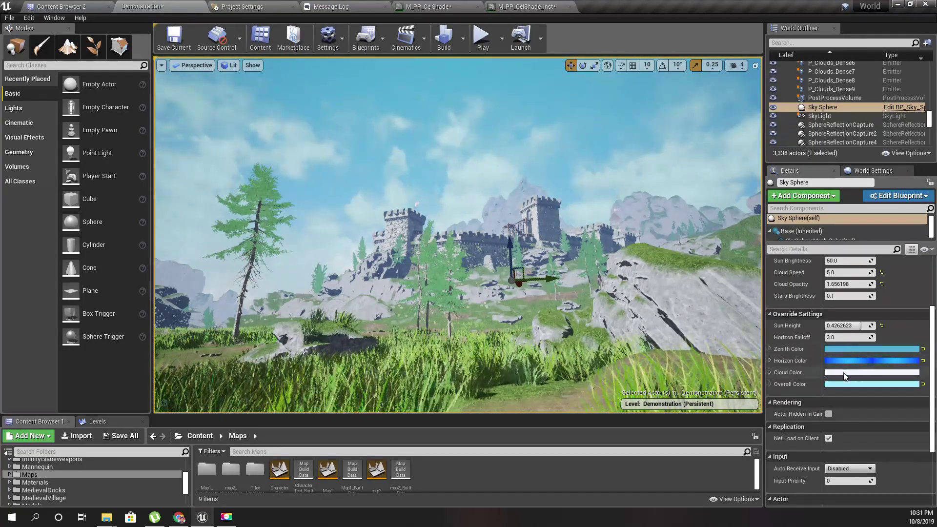
right_click_drag(355, 180, 377, 210)
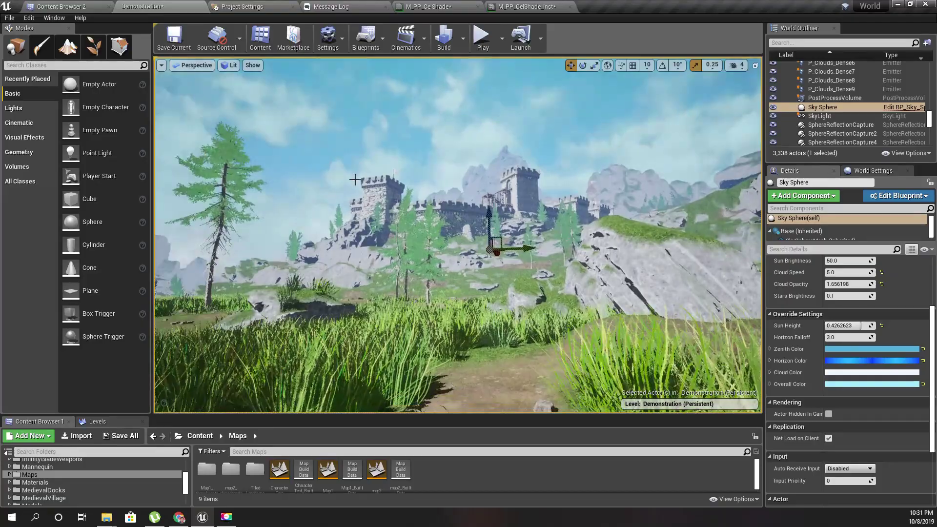
key("F11")
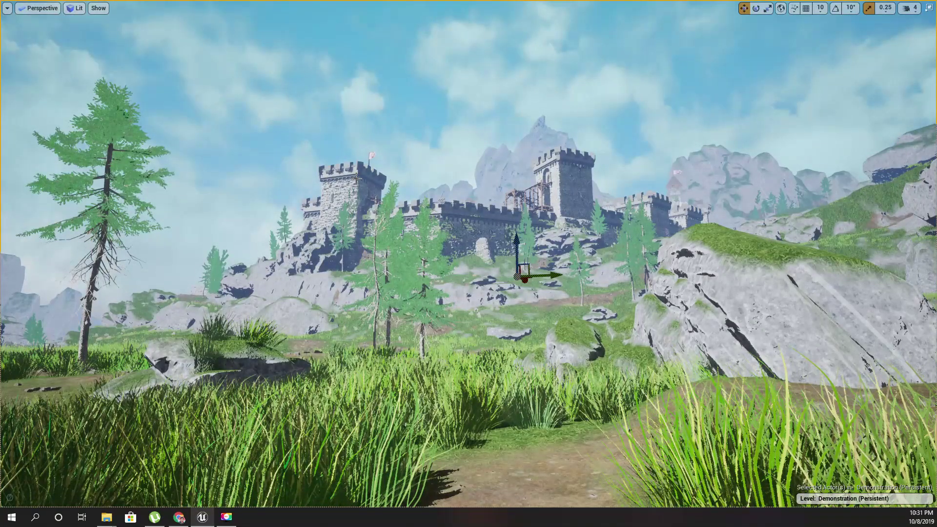
key("alt+p")
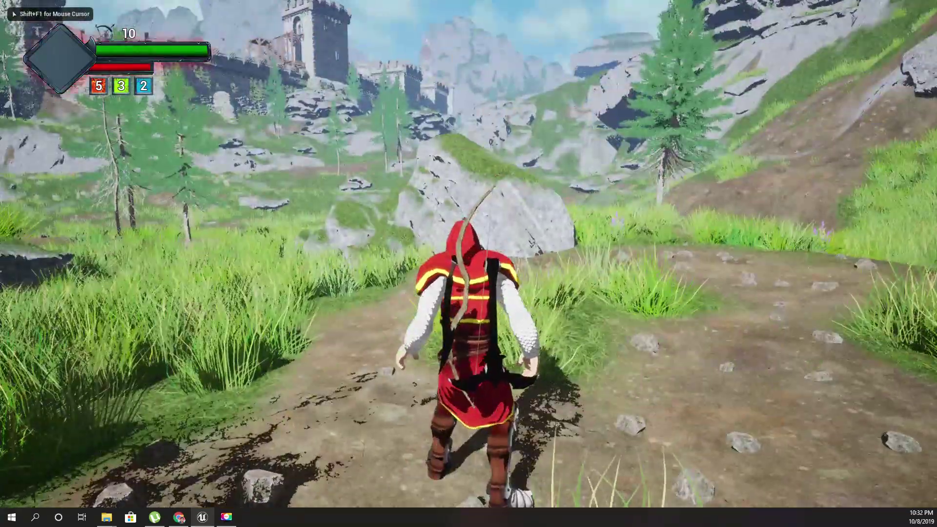
key("w")
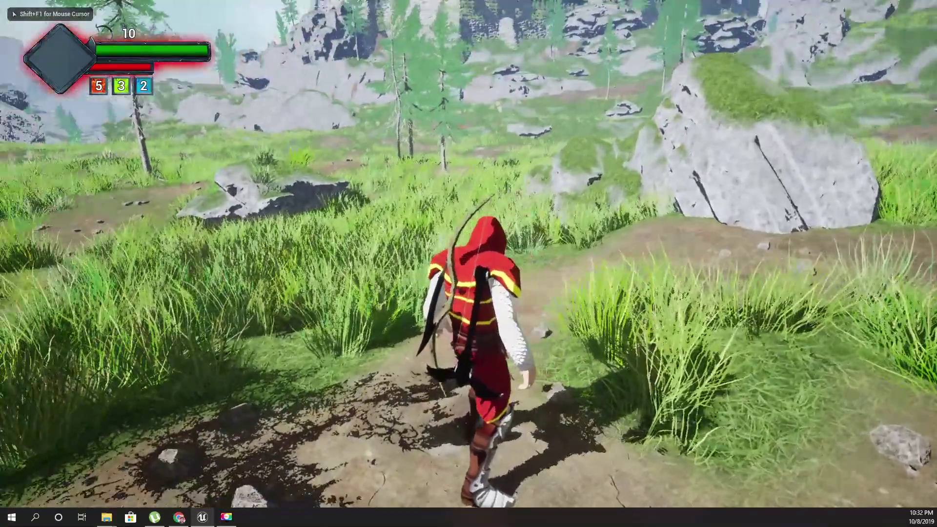